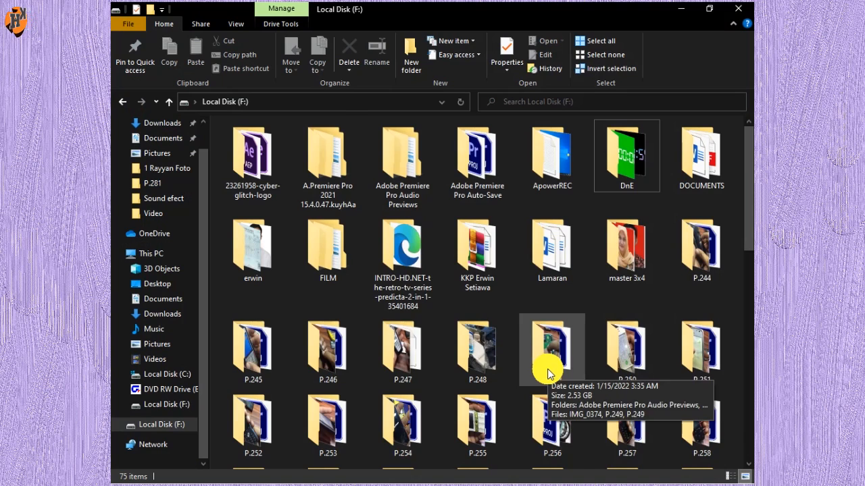
# - Browse the folders and files on Local Disk (F:), check inside the P.283 folder, and return to the drive's contents
pyautogui.scroll(-6, 548, 372)
pyautogui.scroll(6, 549, 371)
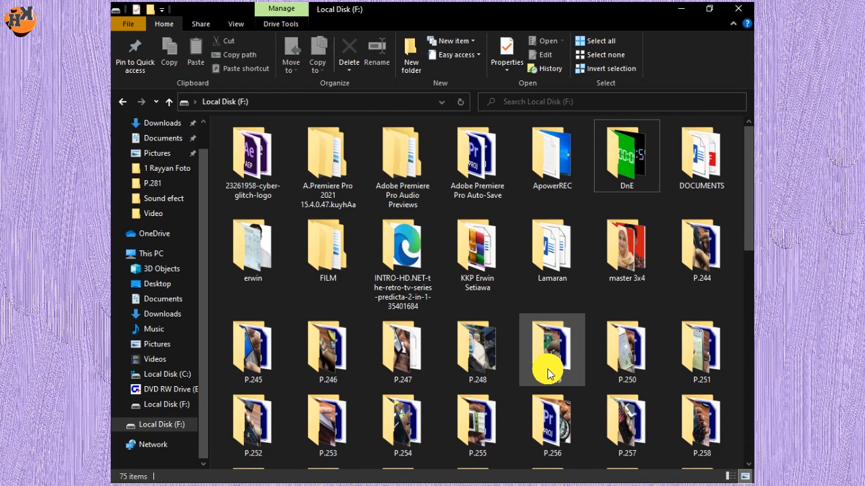
pyautogui.scroll(-6, 549, 372)
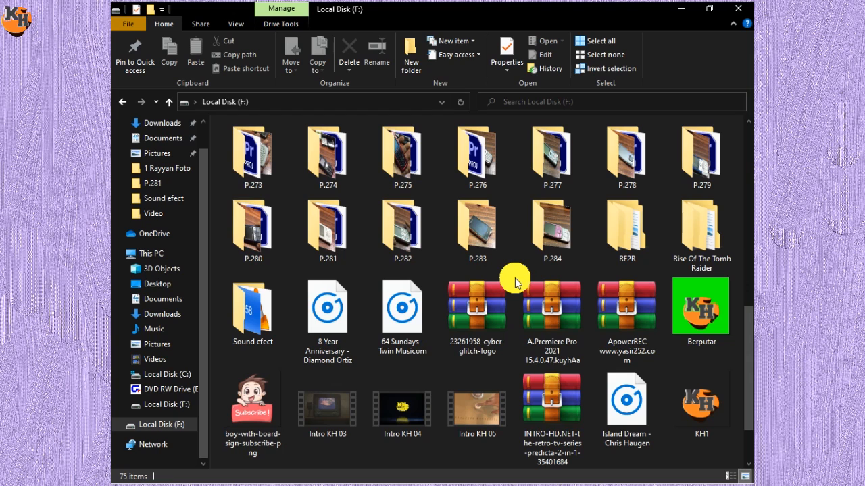
pyautogui.scroll(6, 526, 280)
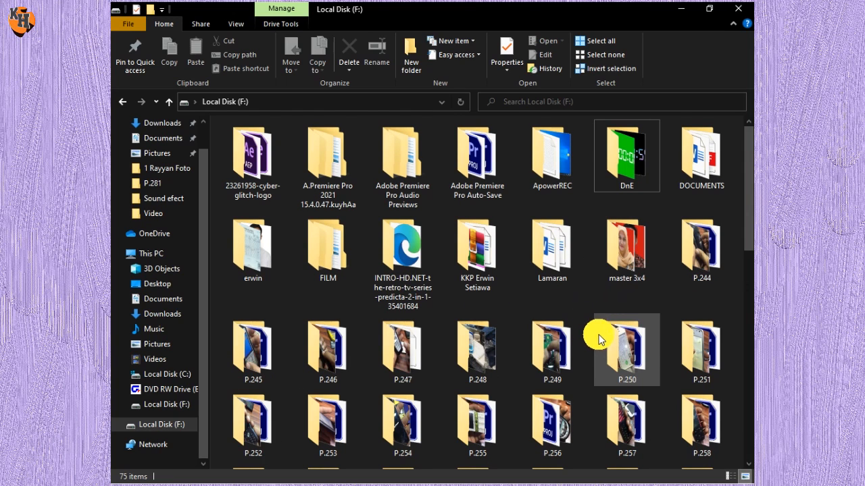
pyautogui.scroll(-3, 599, 338)
pyautogui.scroll(-6, 598, 341)
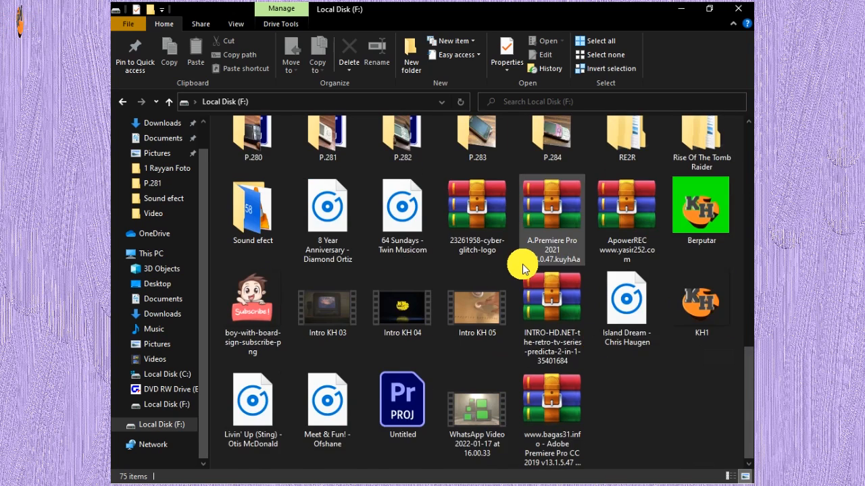
pyautogui.scroll(3, 523, 265)
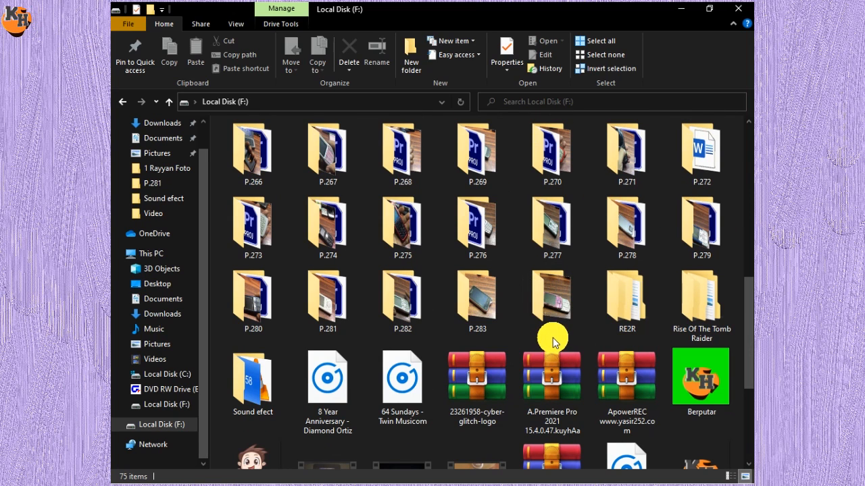
pyautogui.doubleClick(502, 329)
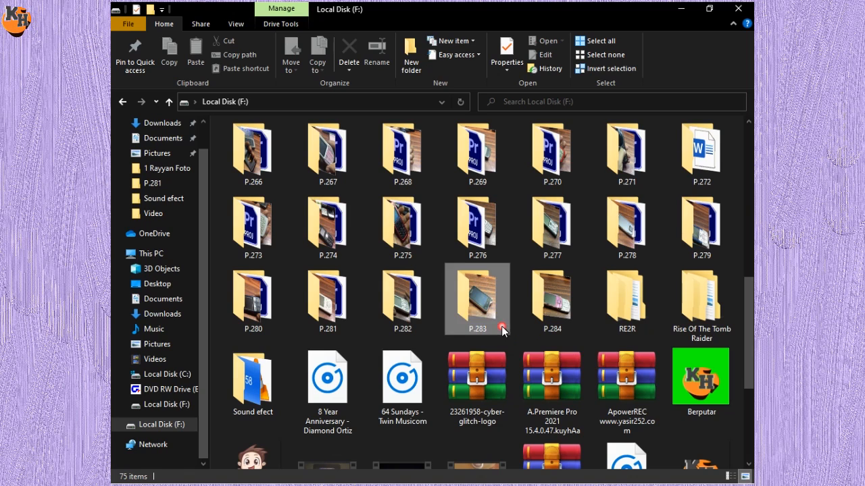
pyautogui.click(168, 103)
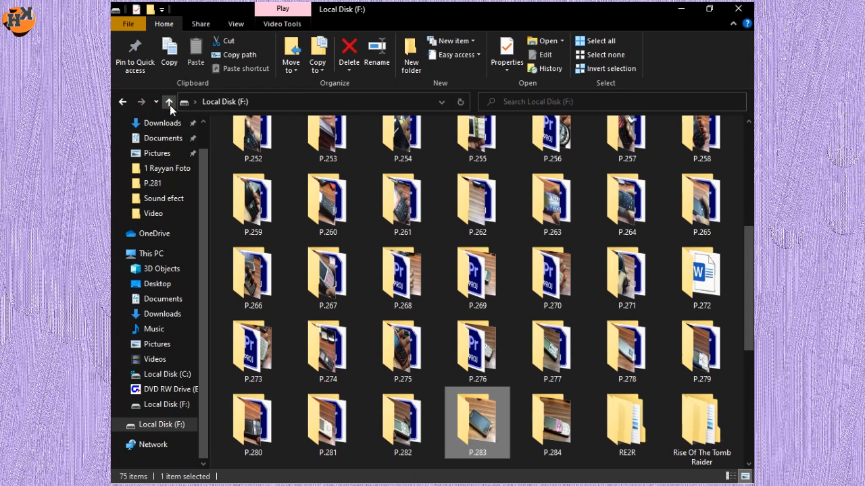
pyautogui.scroll(-4, 492, 399)
pyautogui.scroll(3, 510, 264)
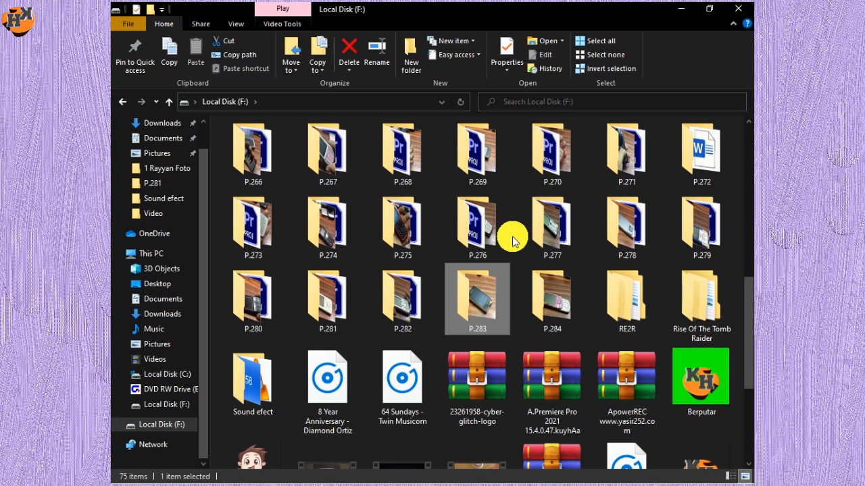
pyautogui.scroll(-3, 502, 261)
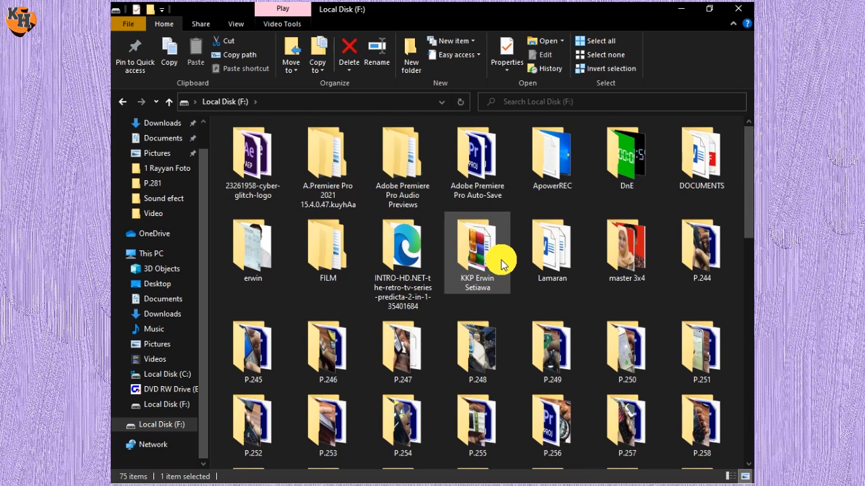
pyautogui.scroll(10, 502, 261)
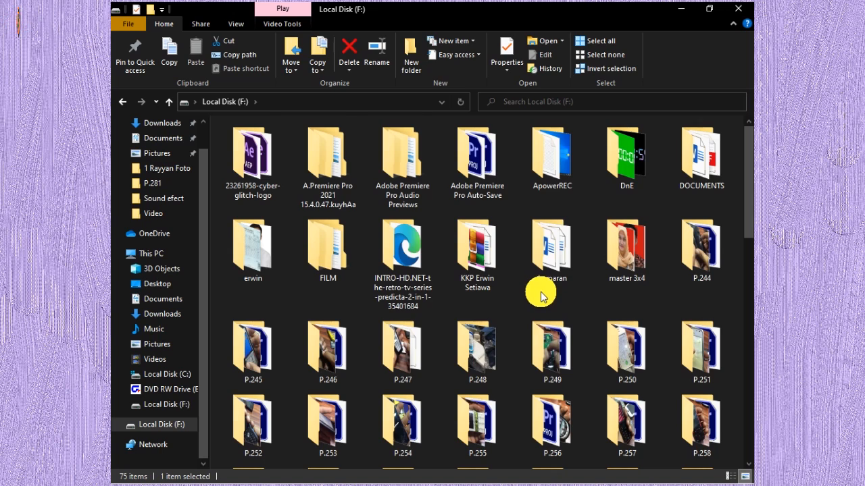
pyautogui.scroll(-10, 540, 292)
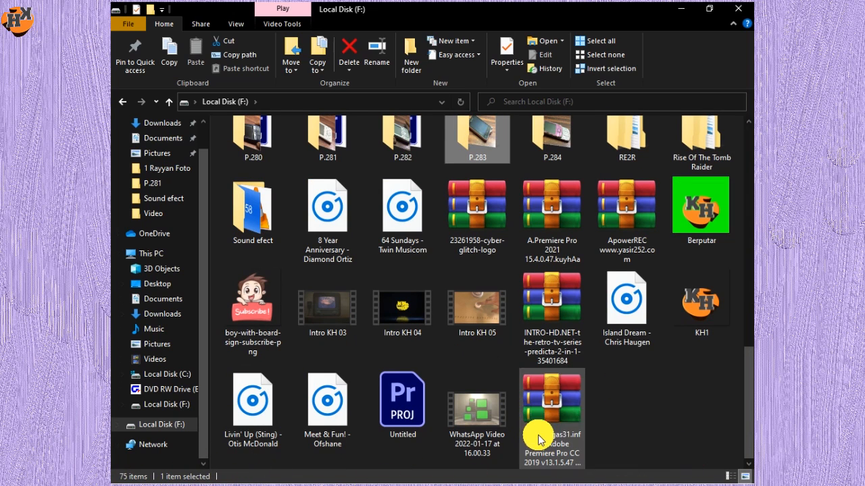
pyautogui.click(648, 409)
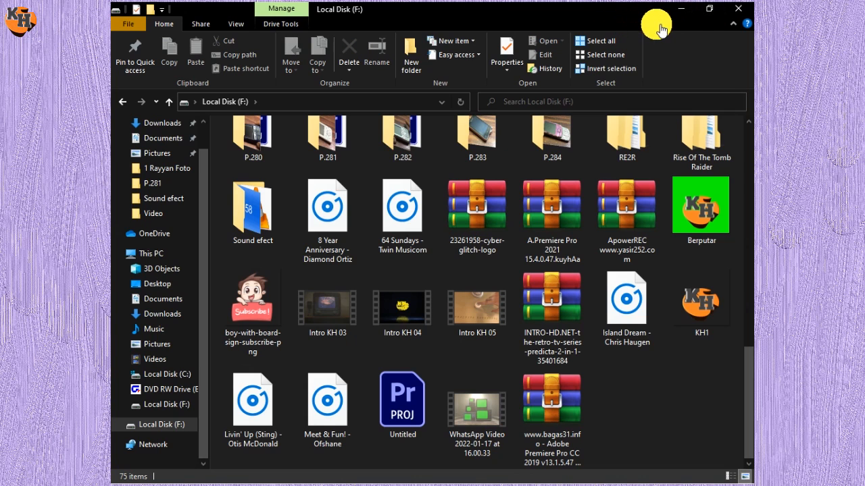
# - Switch to Adobe Premiere Pro and start a new project named P.283
pyautogui.click(680, 9)
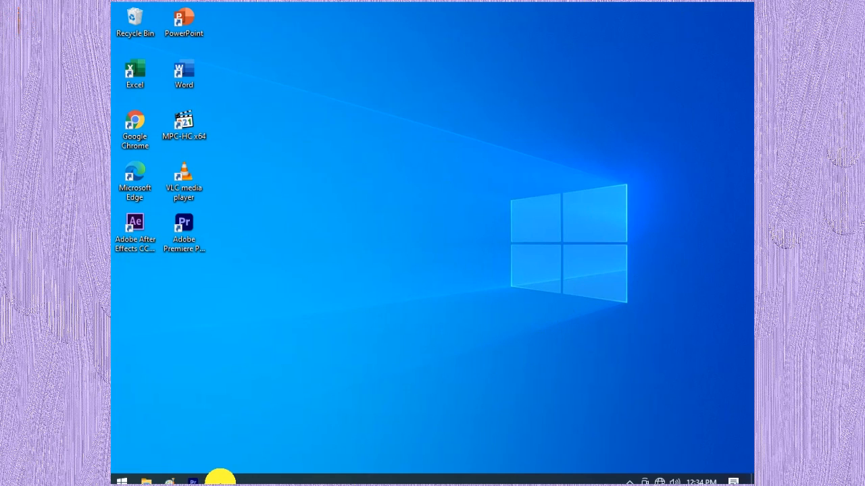
pyautogui.click(193, 475)
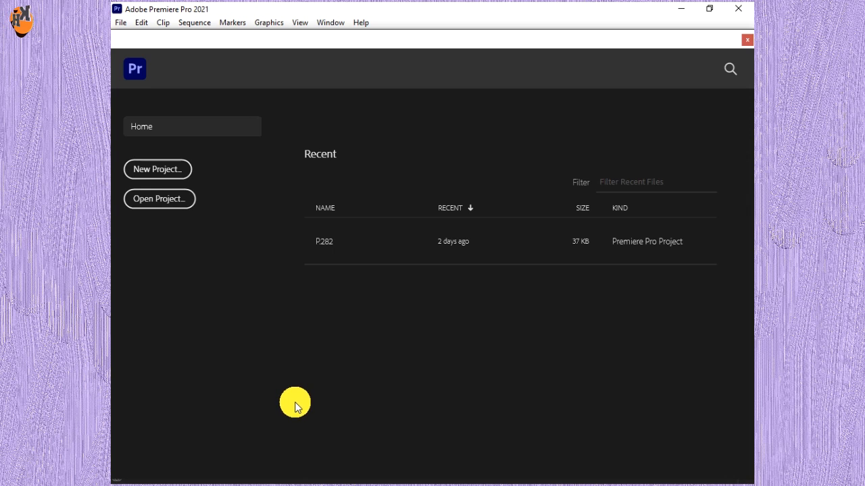
pyautogui.click(164, 170)
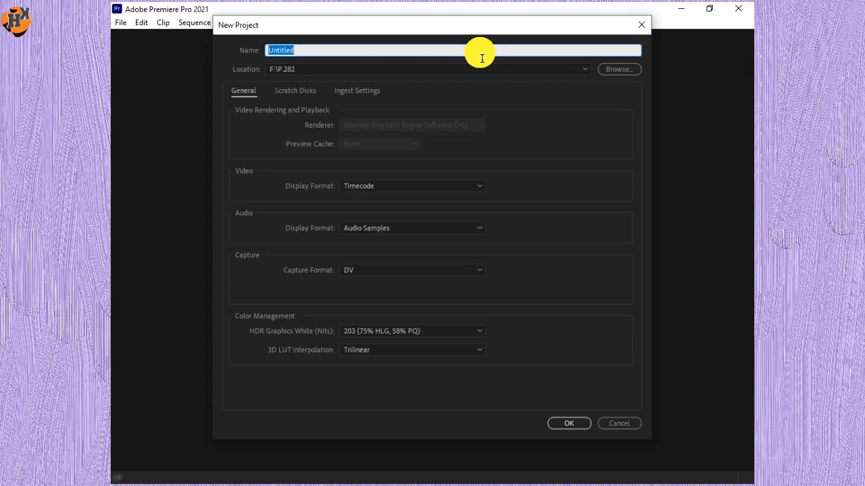
pyautogui.write('P')
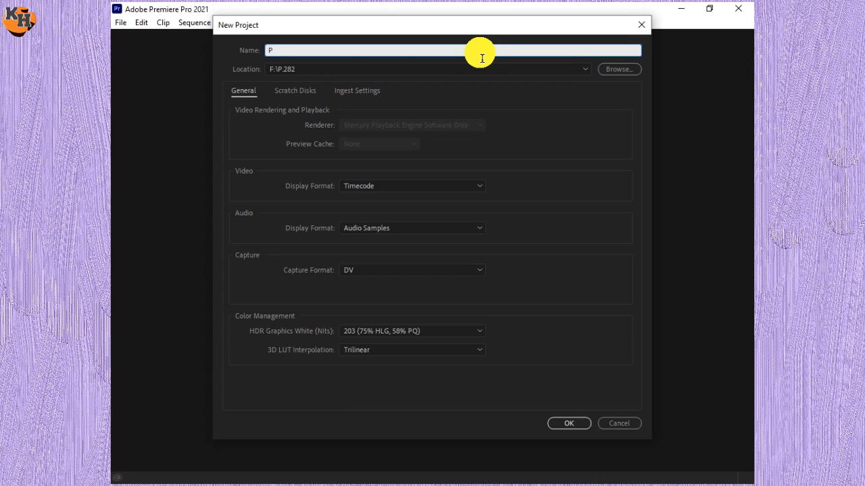
pyautogui.write('2')
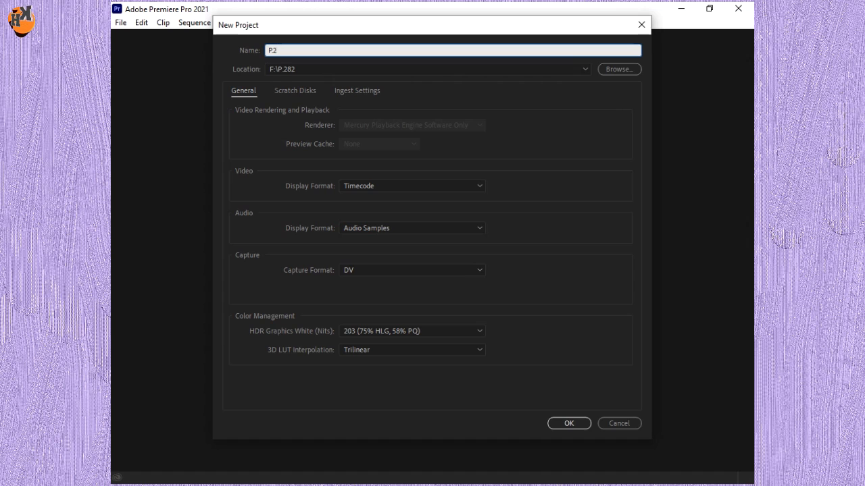
pyautogui.write('83')
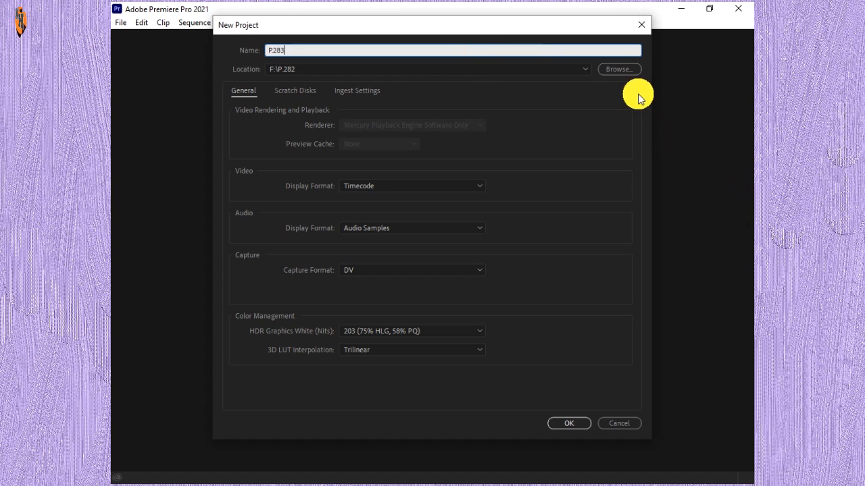
# - Set the new project's location to the P.283 folder on Local Disk (F:) and create the project
pyautogui.click(617, 69)
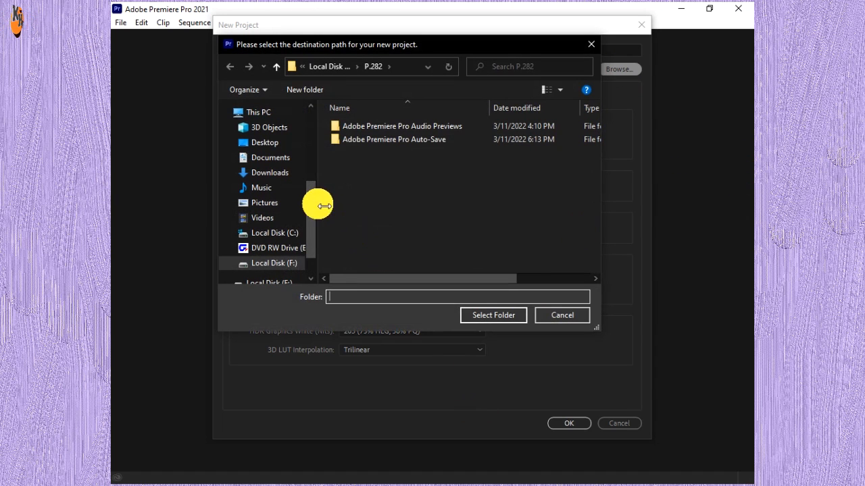
pyautogui.scroll(-1, 312, 206)
pyautogui.click(276, 66)
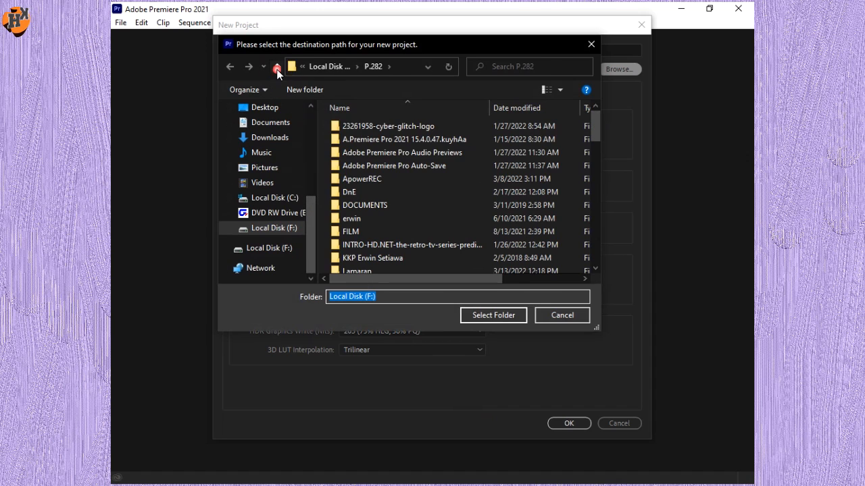
pyautogui.scroll(-15, 433, 155)
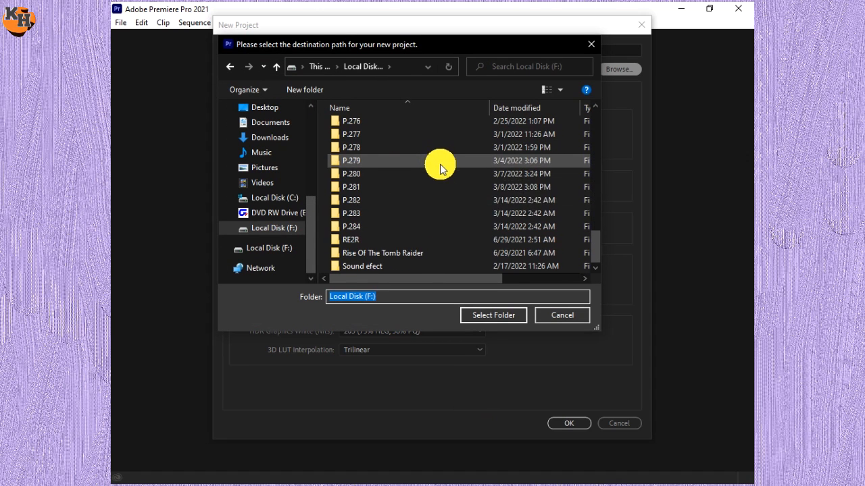
pyautogui.click(387, 215)
pyautogui.click(472, 315)
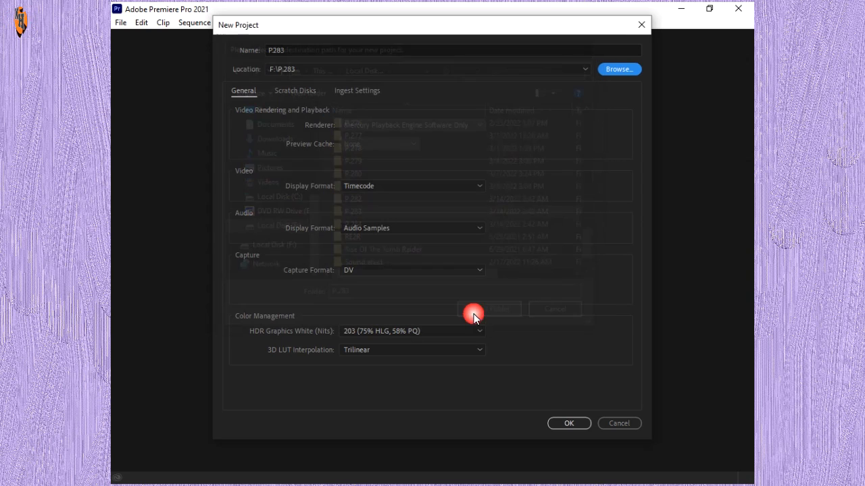
pyautogui.click(574, 427)
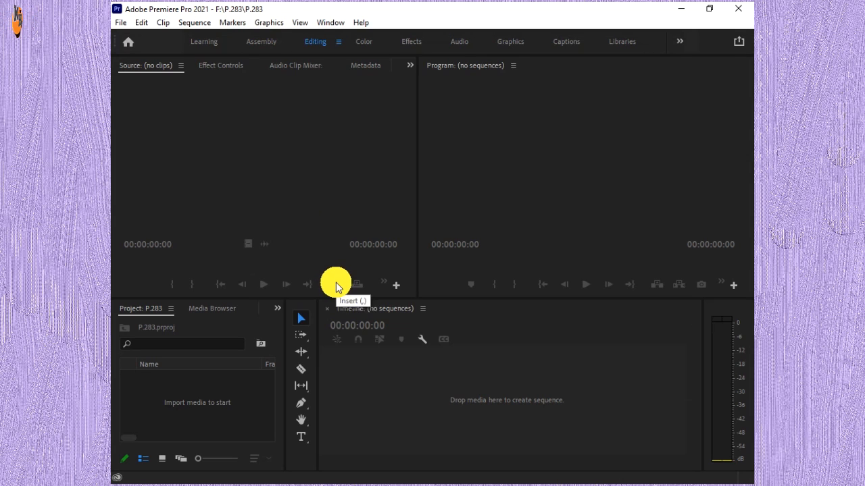
pyautogui.click(325, 194)
pyautogui.click(549, 157)
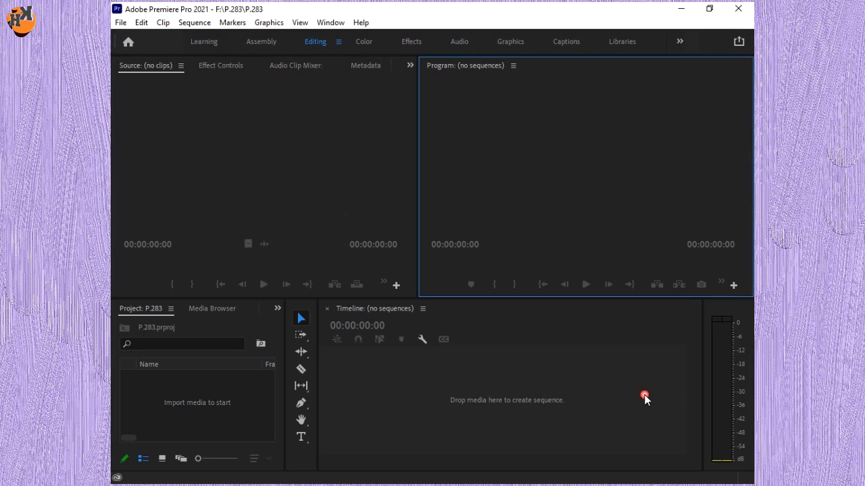
pyautogui.click(503, 449)
pyautogui.click(246, 426)
pyautogui.click(301, 167)
pyautogui.click(581, 133)
pyautogui.click(593, 359)
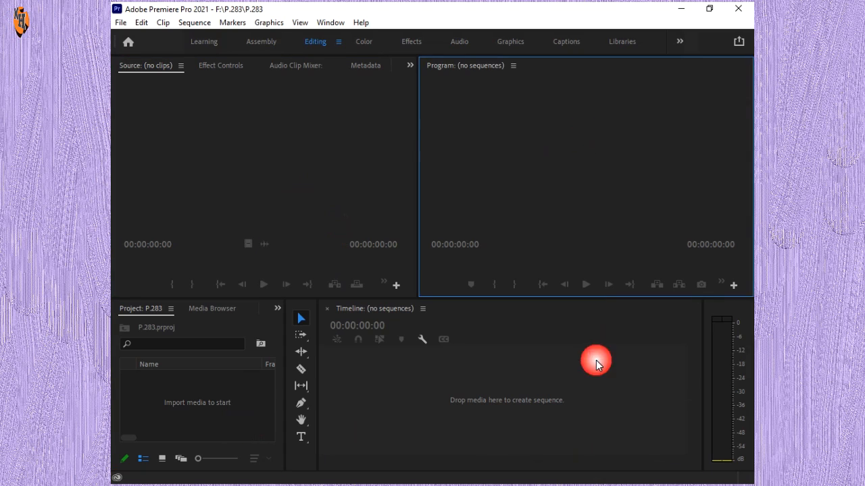
pyautogui.click(264, 368)
pyautogui.click(279, 174)
pyautogui.click(496, 163)
pyautogui.click(557, 408)
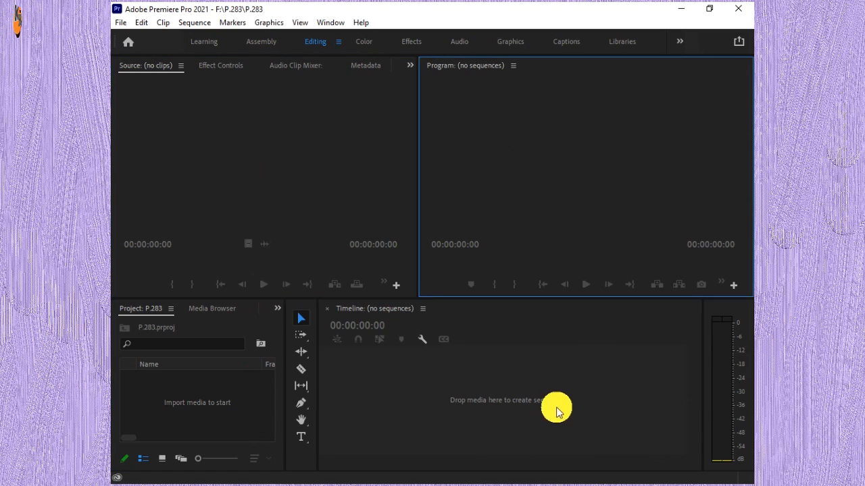
pyautogui.click(212, 392)
pyautogui.click(307, 477)
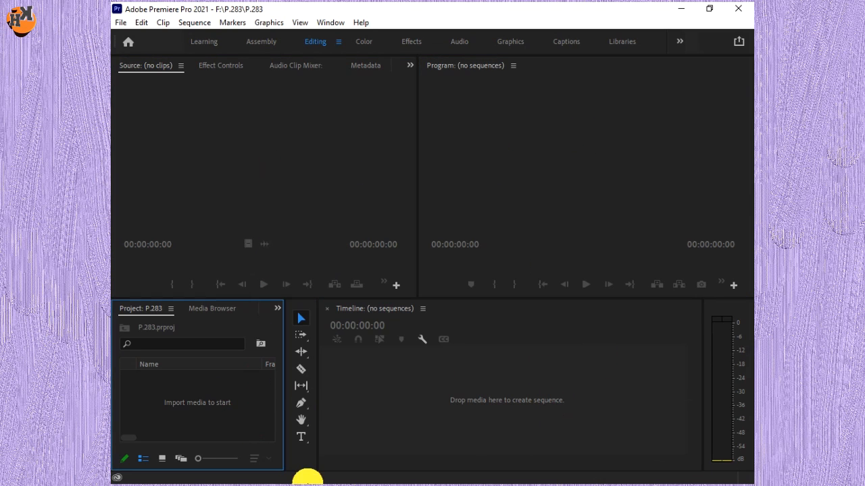
pyautogui.click(682, 8)
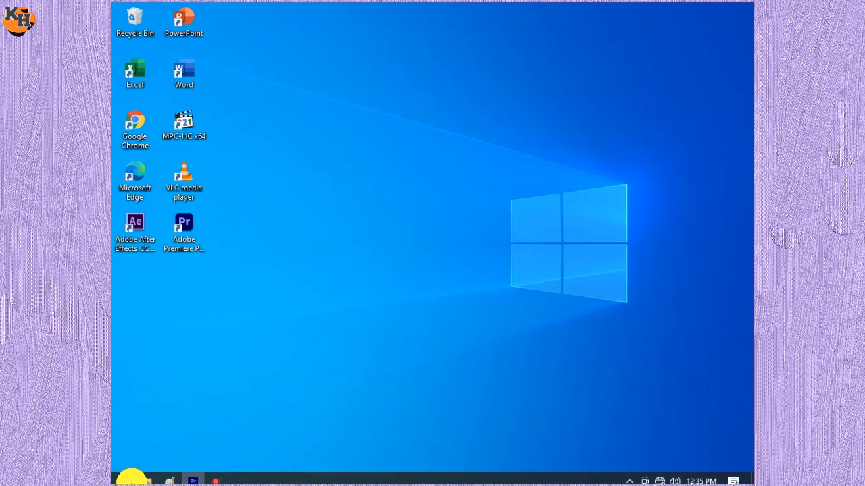
pyautogui.click(147, 476)
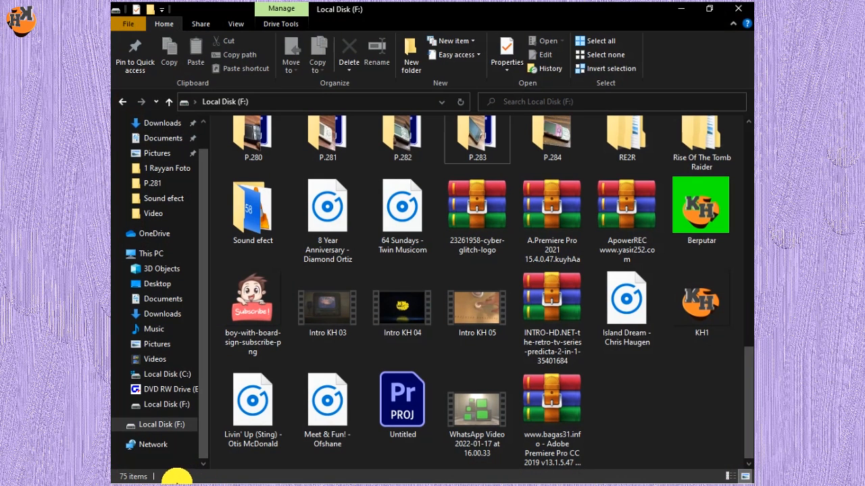
pyautogui.click(681, 9)
pyautogui.click(193, 475)
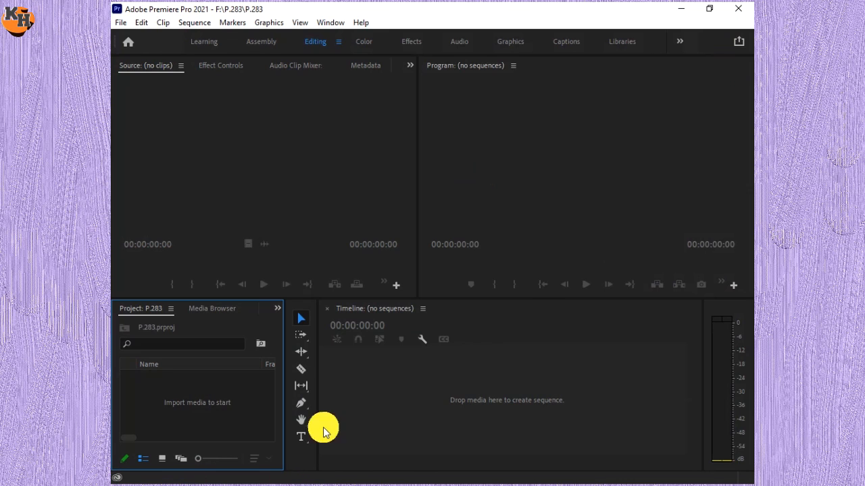
# - Switch to File Explorer, restore its window to a smaller size, and open the P.283 folder on Local Disk (F:)
pyautogui.click(682, 9)
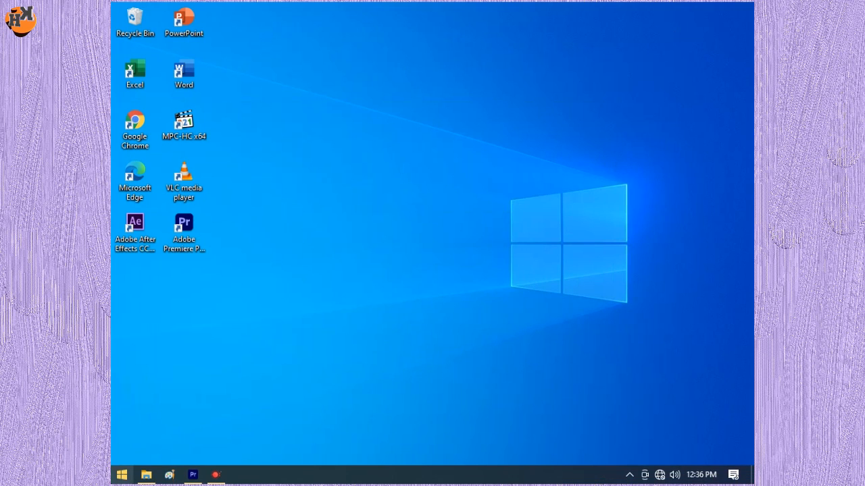
pyautogui.click(144, 475)
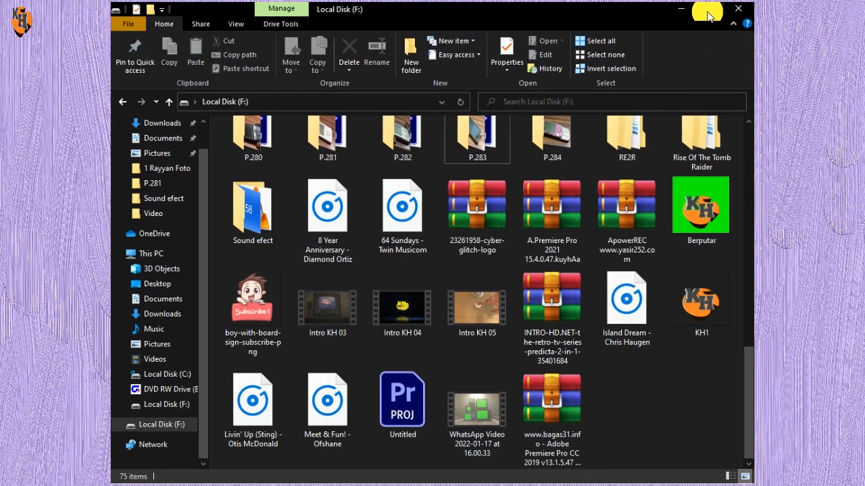
pyautogui.click(701, 16)
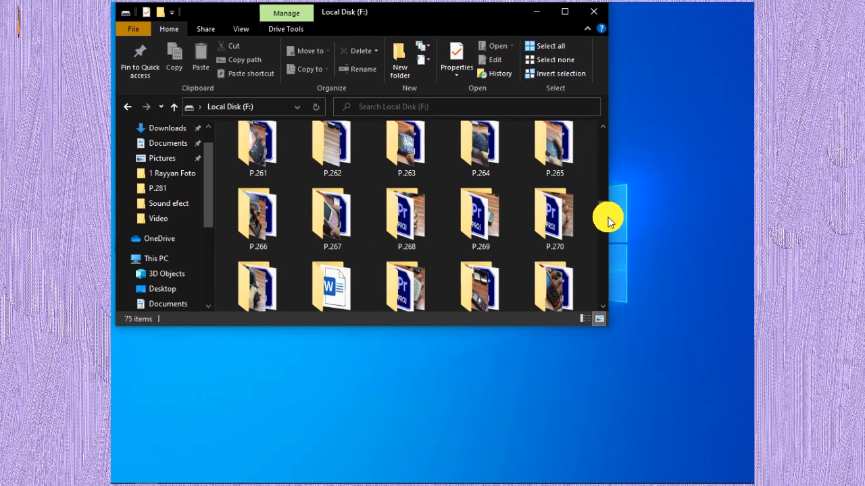
pyautogui.moveTo(604, 220); pyautogui.dragTo(606, 254)
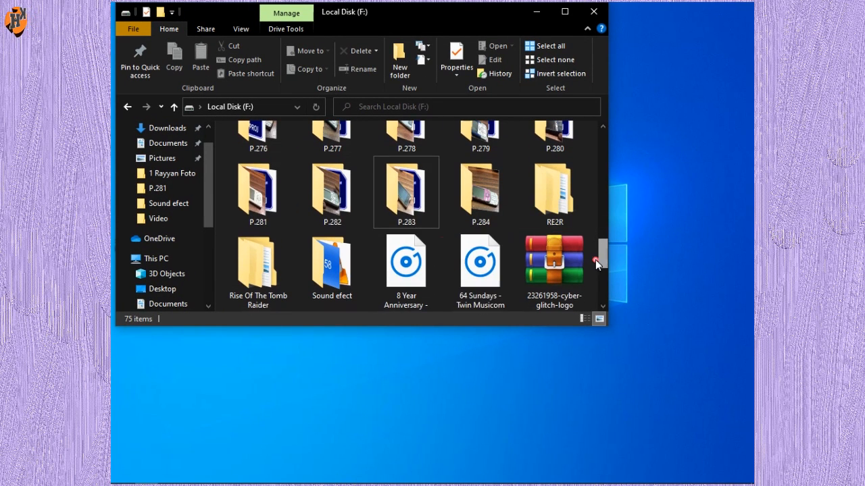
pyautogui.doubleClick(407, 199)
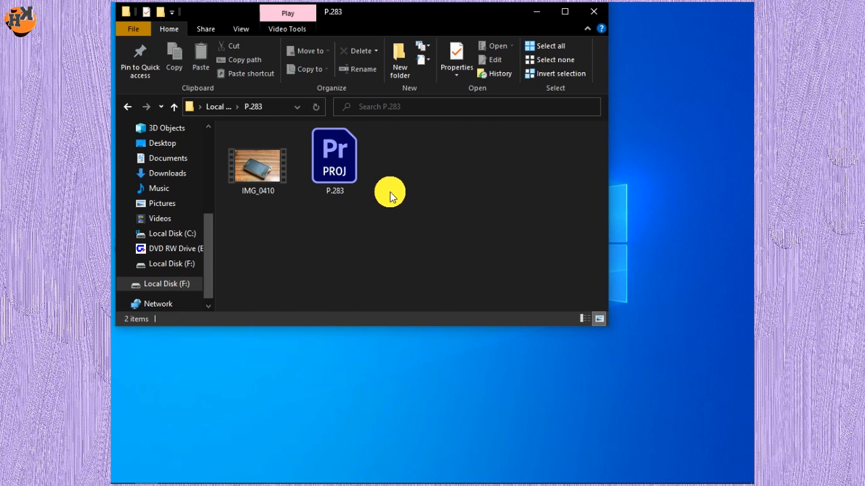
# - Preview the IMG_0410 video from the P.283 folder in VLC media player and close the player
pyautogui.click(273, 178)
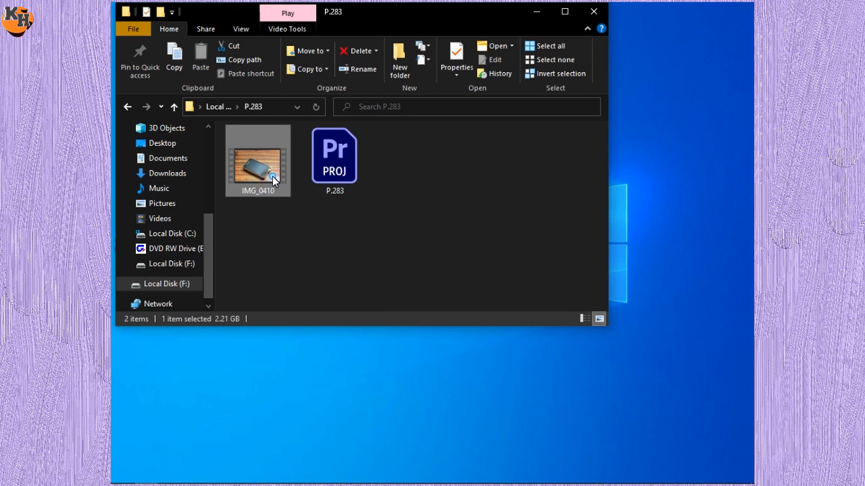
pyautogui.rightClick(273, 180)
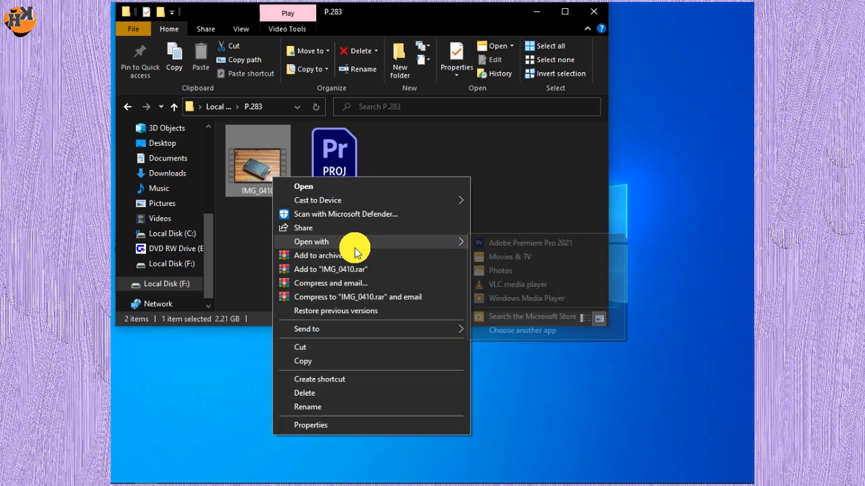
pyautogui.moveTo(451, 243)
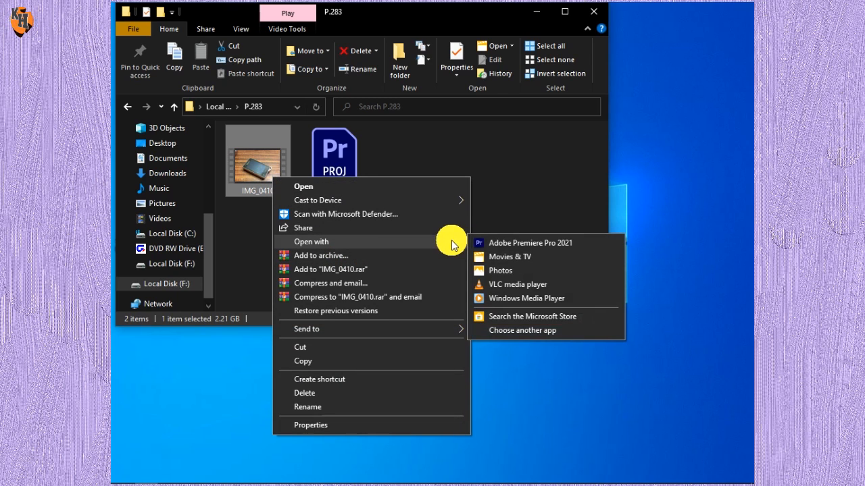
pyautogui.click(530, 287)
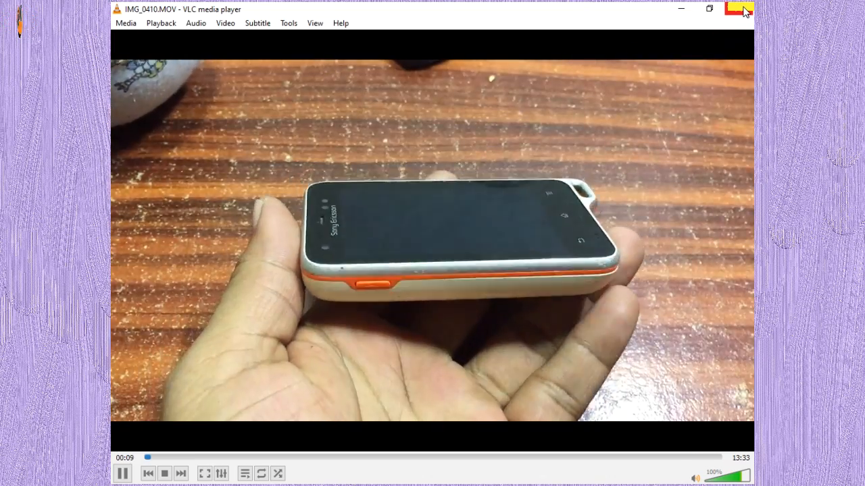
pyautogui.click(744, 10)
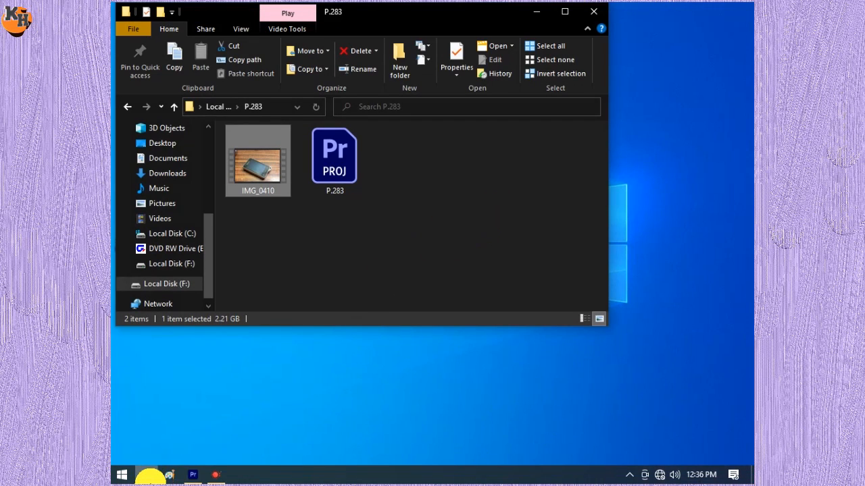
# - Bring the IMG_0410 footage from File Explorer into the empty Premiere Pro timeline and fit the whole clip in view
pyautogui.moveTo(198, 472)
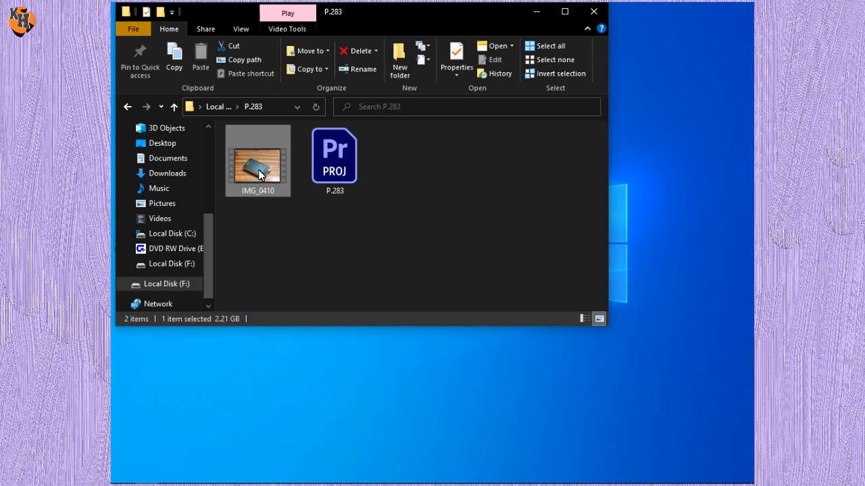
pyautogui.moveTo(258, 175); pyautogui.dragTo(491, 422)
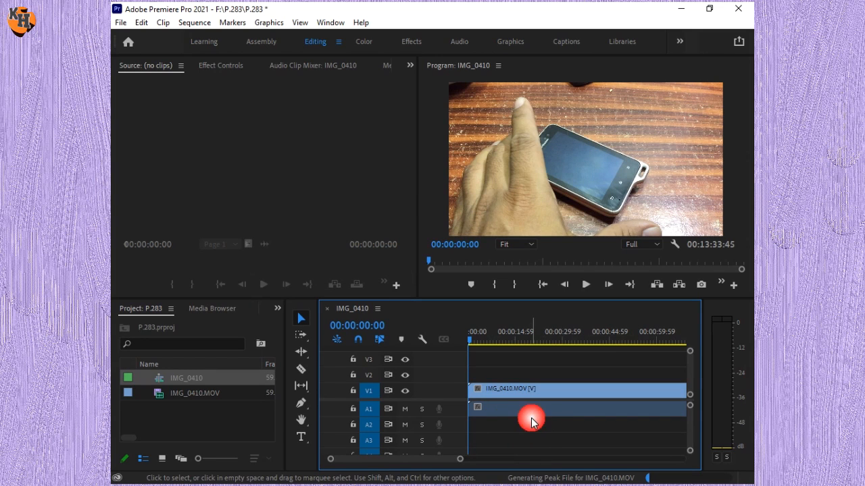
pyautogui.click(532, 422)
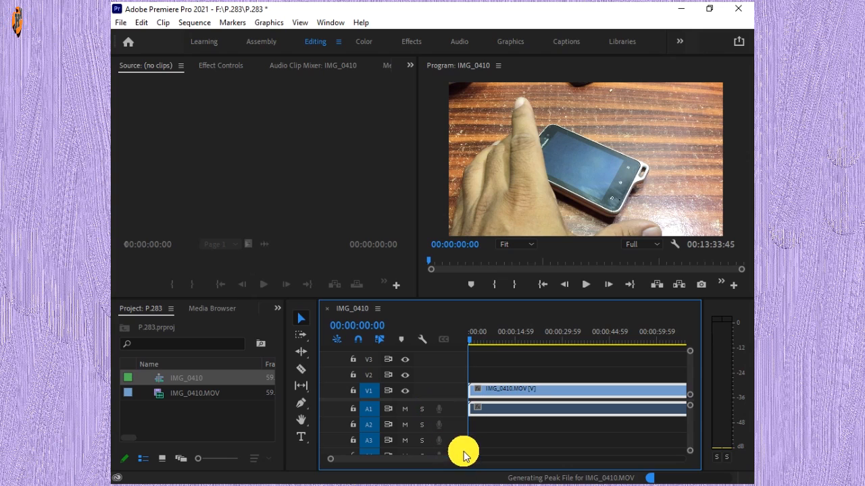
pyautogui.moveTo(463, 458); pyautogui.dragTo(655, 481)
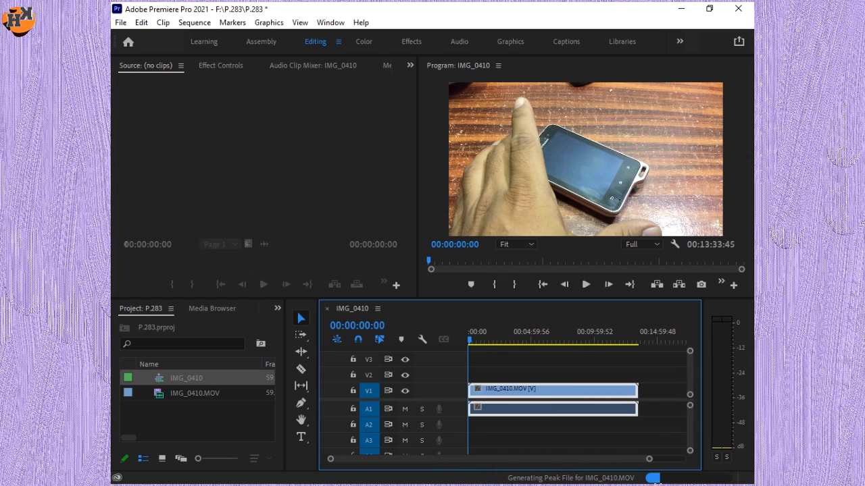
pyautogui.click(646, 345)
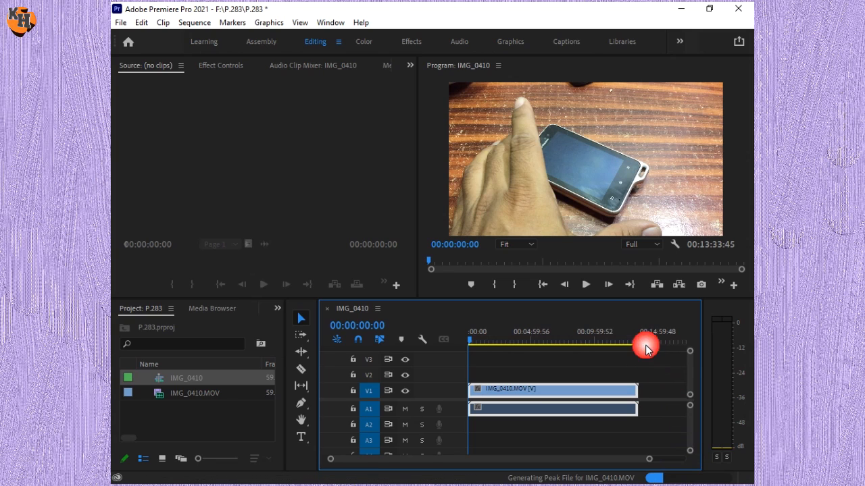
pyautogui.click(469, 340)
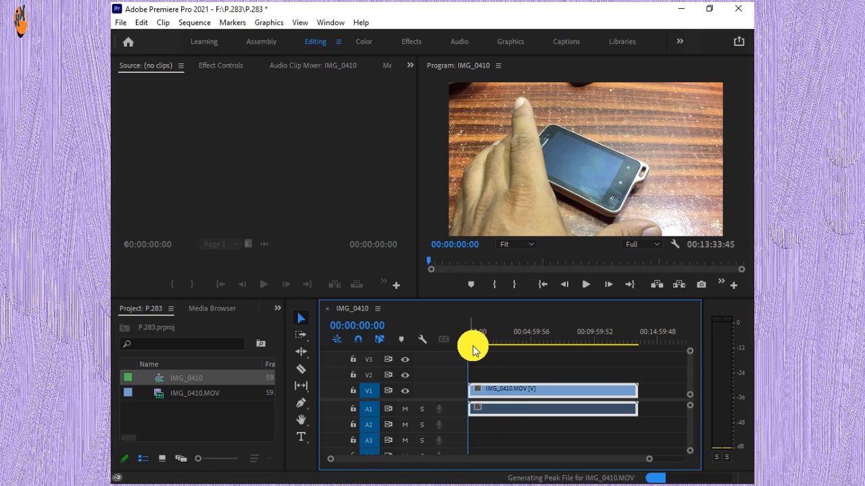
# - Adjust the audio gain of the IMG_0410 clip in the timeline by 15 dB
pyautogui.click(511, 418)
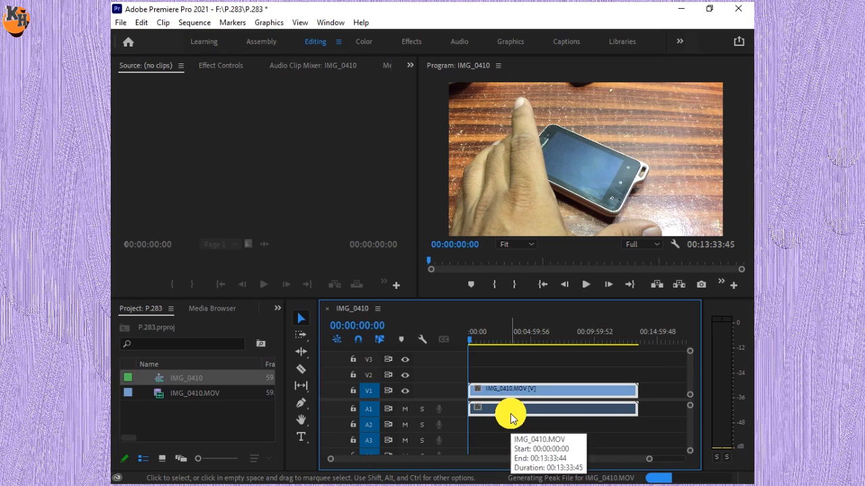
pyautogui.rightClick(511, 418)
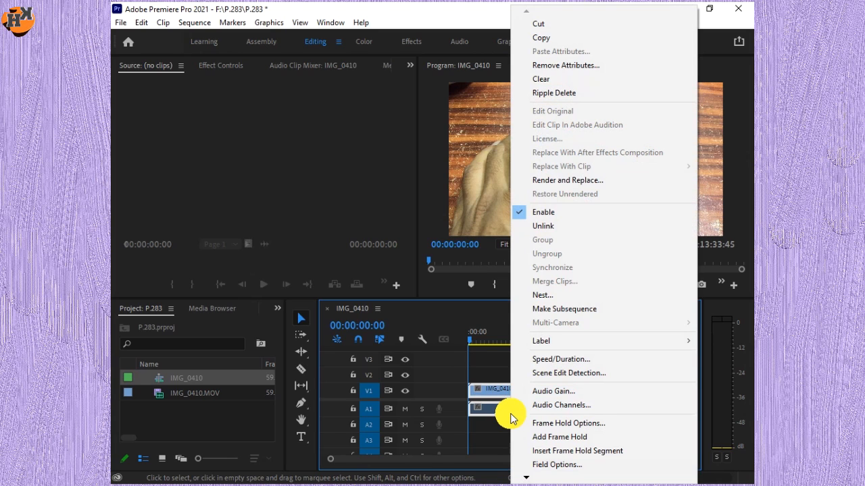
pyautogui.click(498, 410)
pyautogui.click(498, 410)
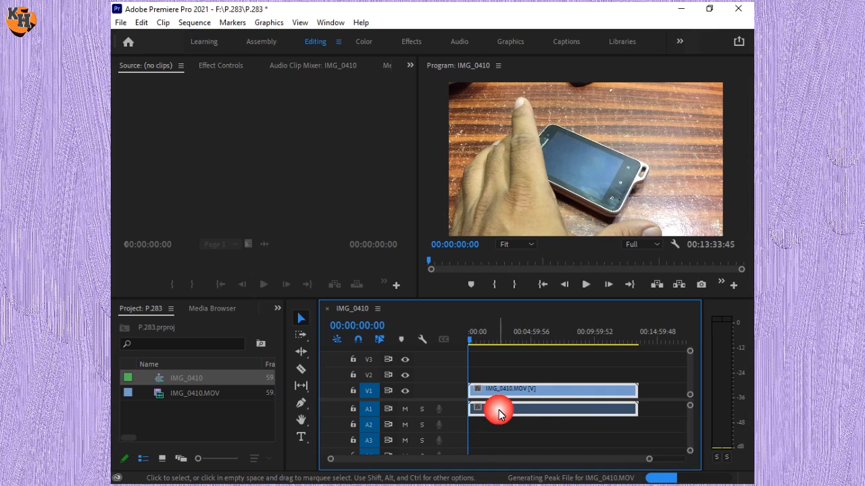
pyautogui.rightClick(498, 410)
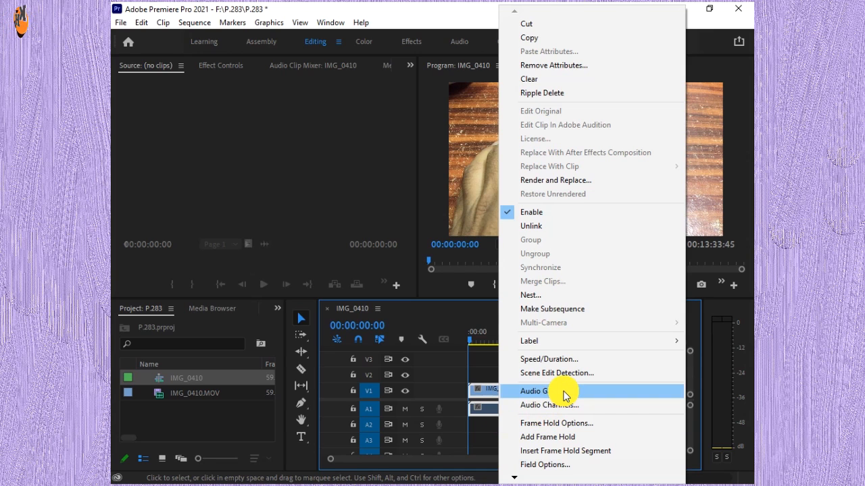
pyautogui.click(514, 391)
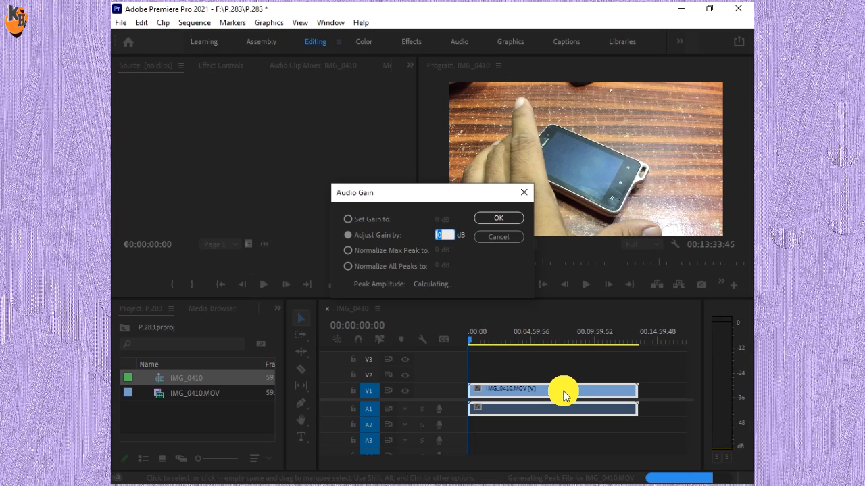
pyautogui.write('15')
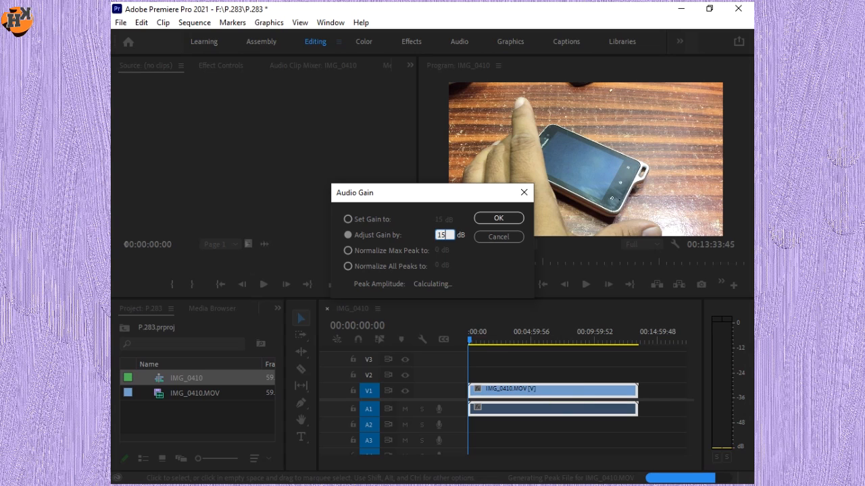
pyautogui.click(507, 223)
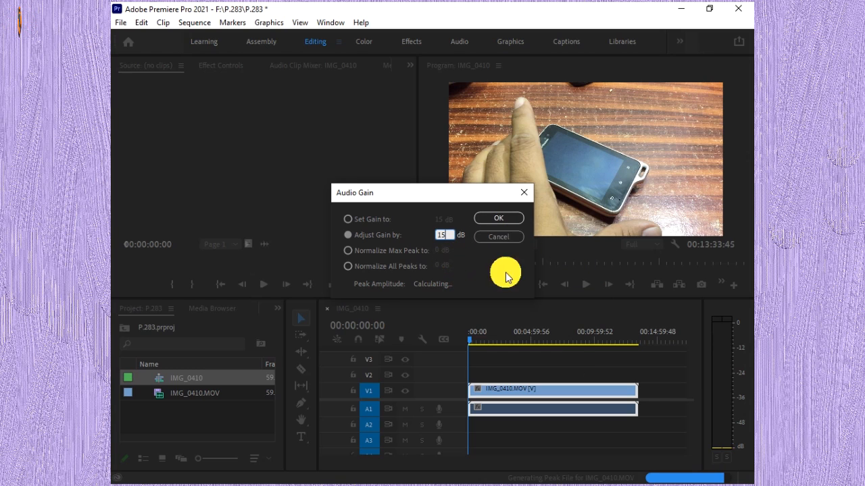
pyautogui.click(481, 222)
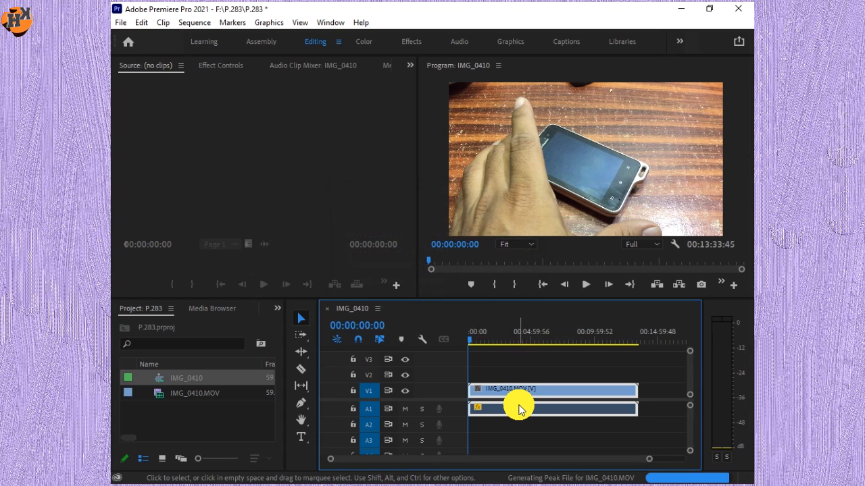
# - Review the Audio Gain options of the IMG_0410 clip and close them without changing anything
pyautogui.moveTo(519, 410)
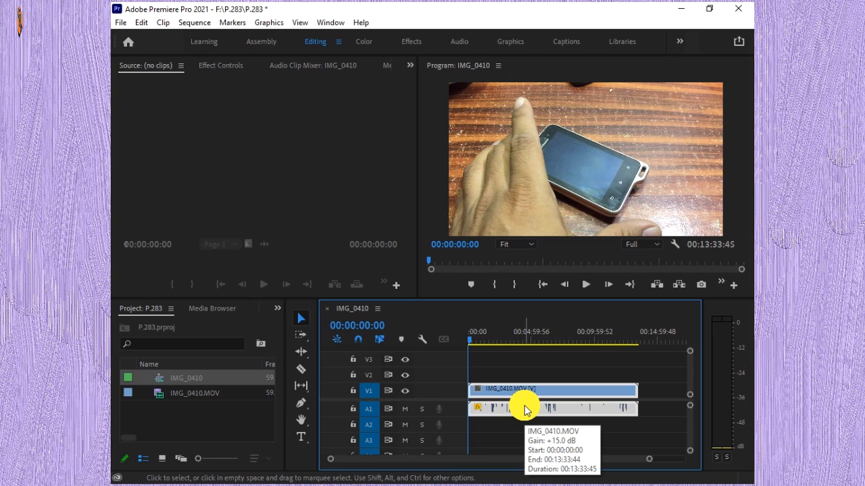
pyautogui.rightClick(526, 409)
pyautogui.click(585, 392)
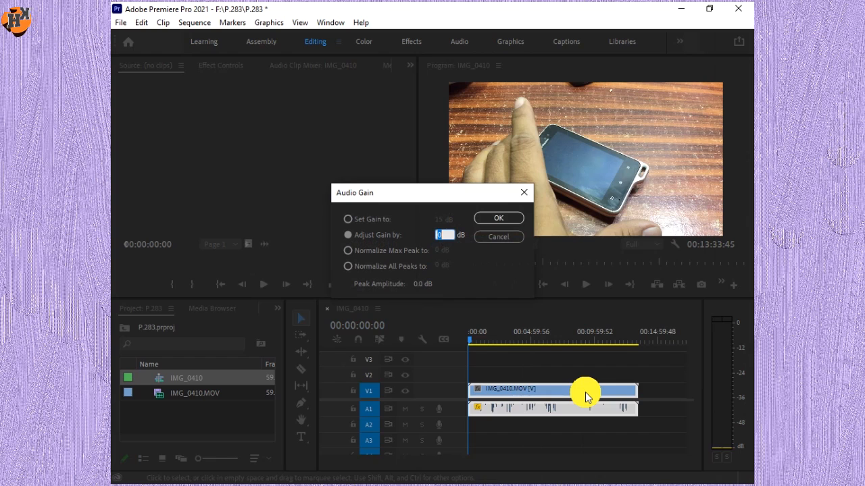
pyautogui.click(441, 236)
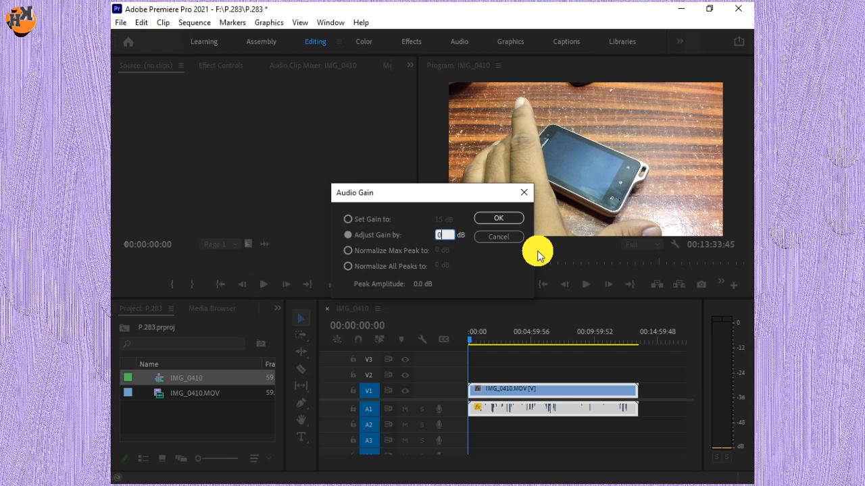
pyautogui.click(524, 193)
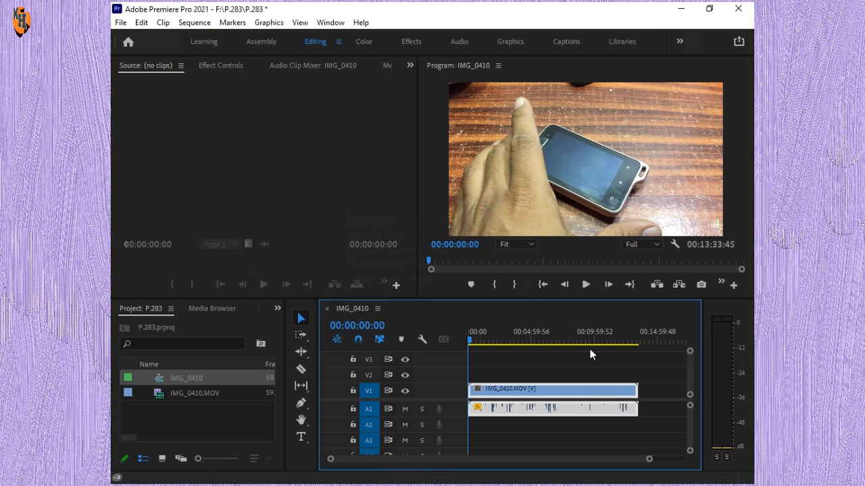
pyautogui.click(556, 403)
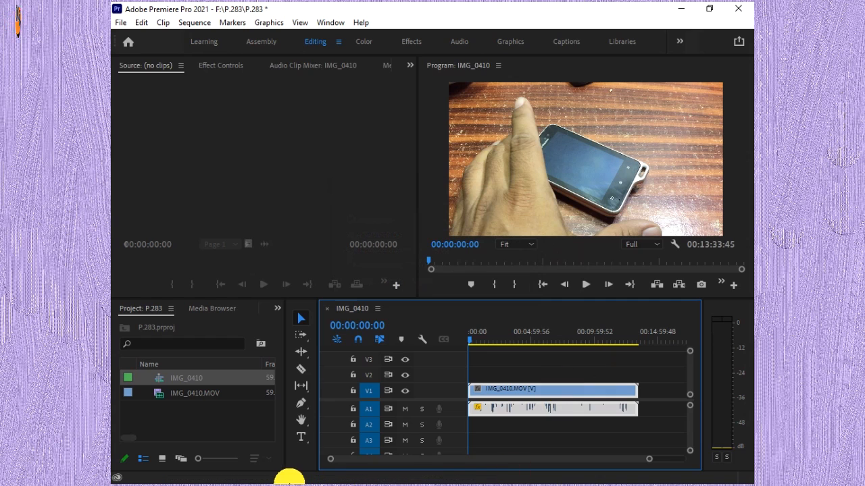
# - Switch to File Explorer, go up to Local Disk (F:), and locate the Berputar logo and Intro KH 04 files
pyautogui.click(677, 14)
pyautogui.click(177, 107)
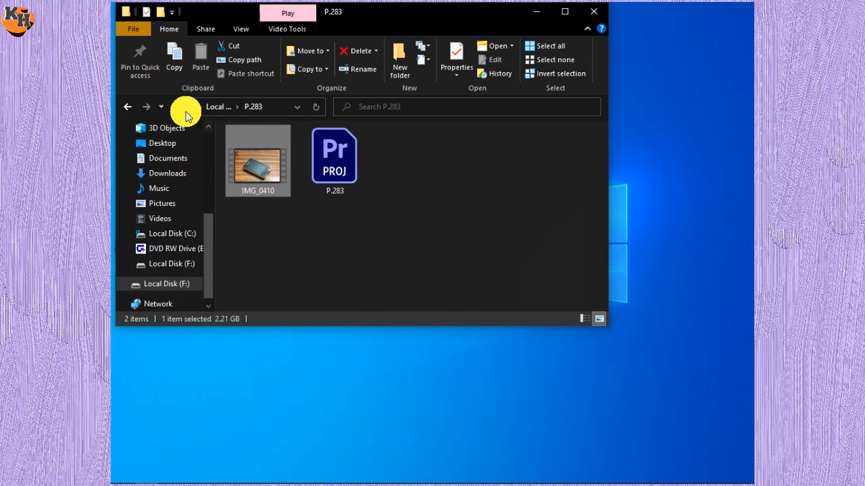
pyautogui.scroll(-3, 507, 260)
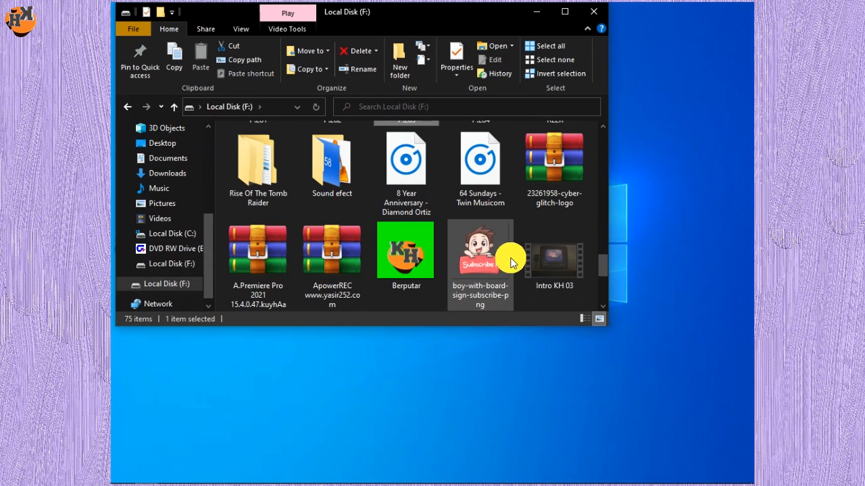
pyautogui.click(378, 258)
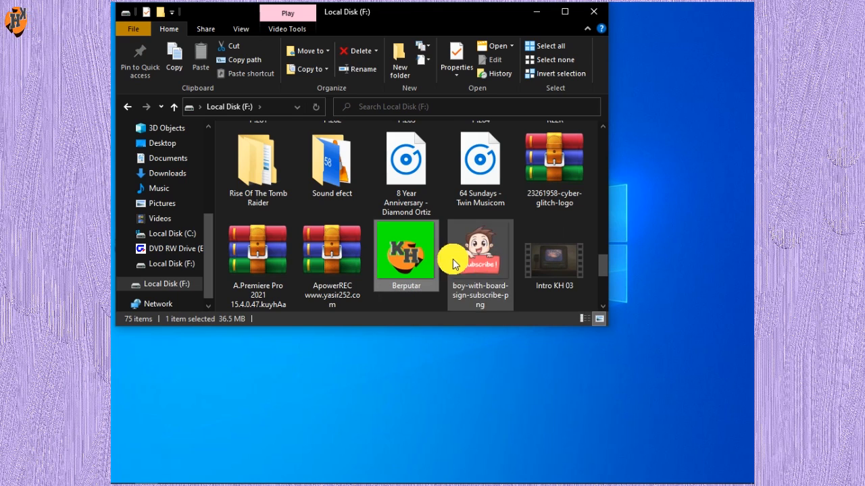
pyautogui.moveTo(604, 264); pyautogui.dragTo(605, 277)
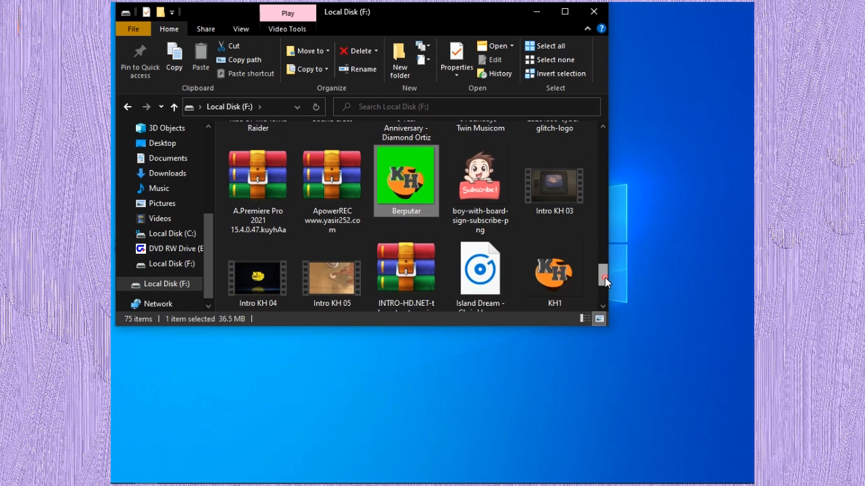
pyautogui.click(250, 300)
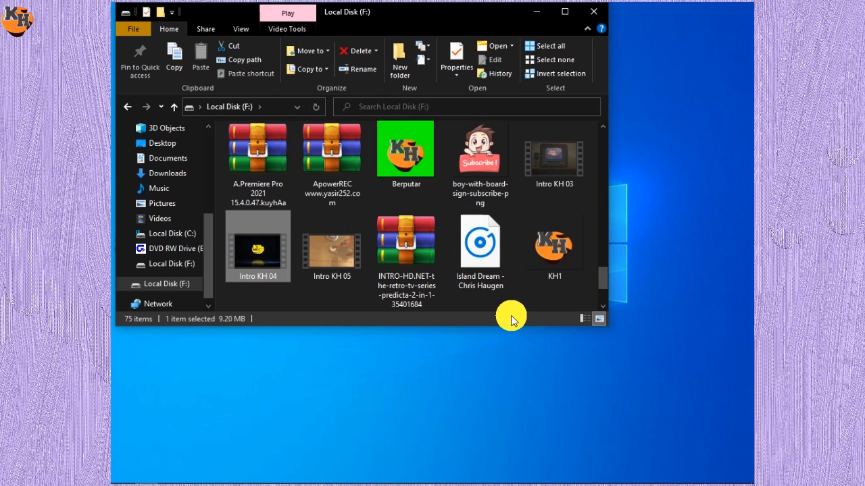
pyautogui.click(414, 150)
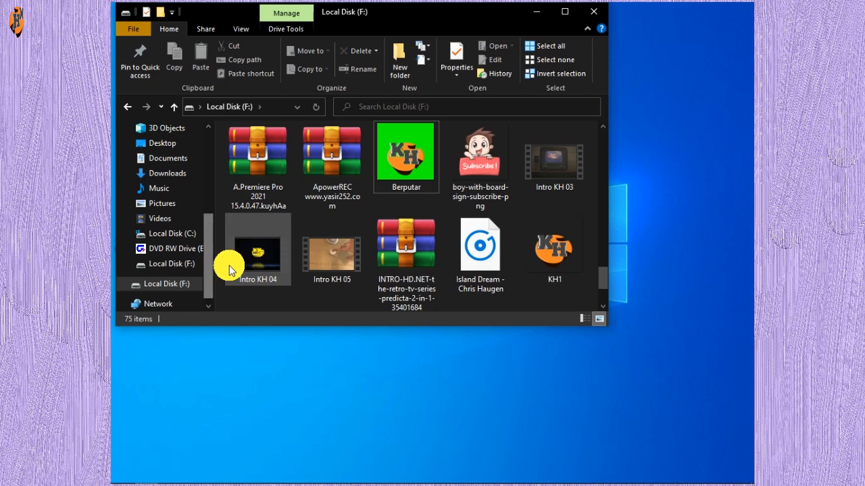
# - Add the Intro KH 04 video to tracks V1 and A1 of the Premiere Pro timeline, with a gap after the IMG_0410 clip
pyautogui.moveTo(242, 269)
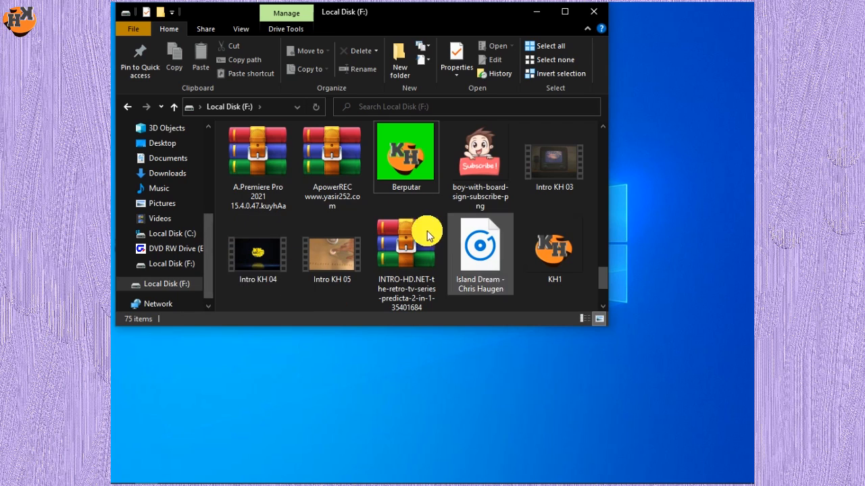
pyautogui.click(257, 262)
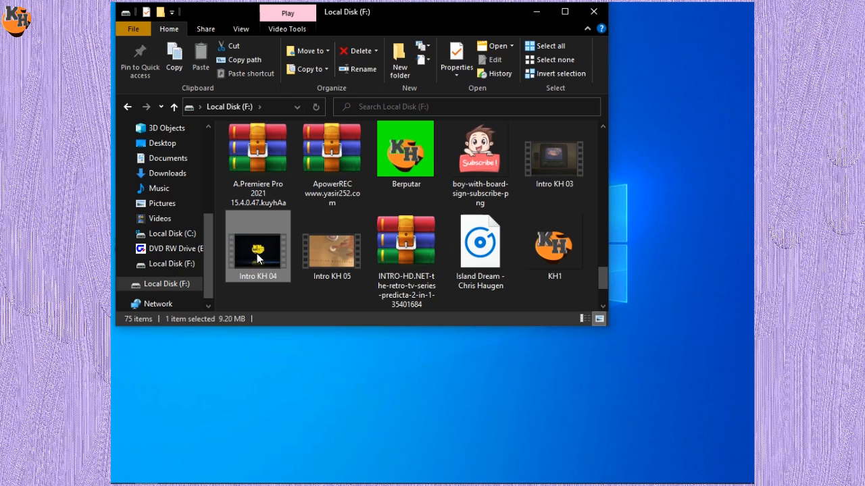
pyautogui.moveTo(257, 259); pyautogui.dragTo(651, 414)
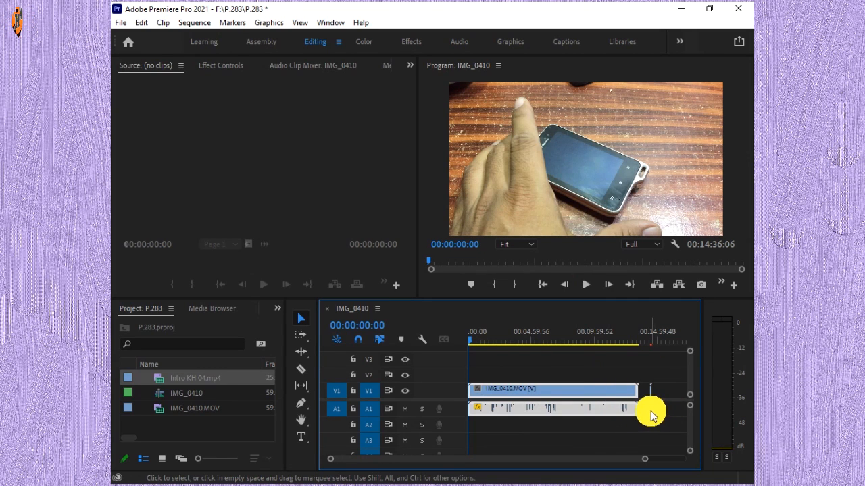
# - Play the sequence from the start and split the IMG_0410 clip with the Razor tool at about 00:00:19:52
pyautogui.click(564, 368)
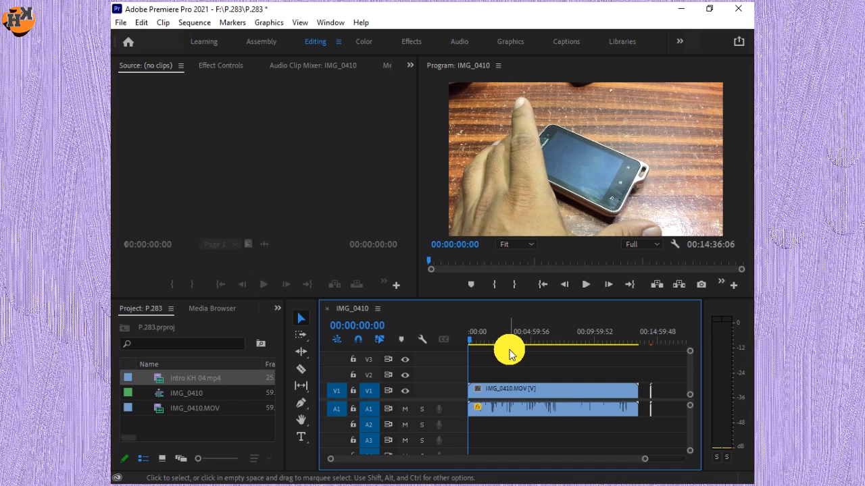
pyautogui.press('space')
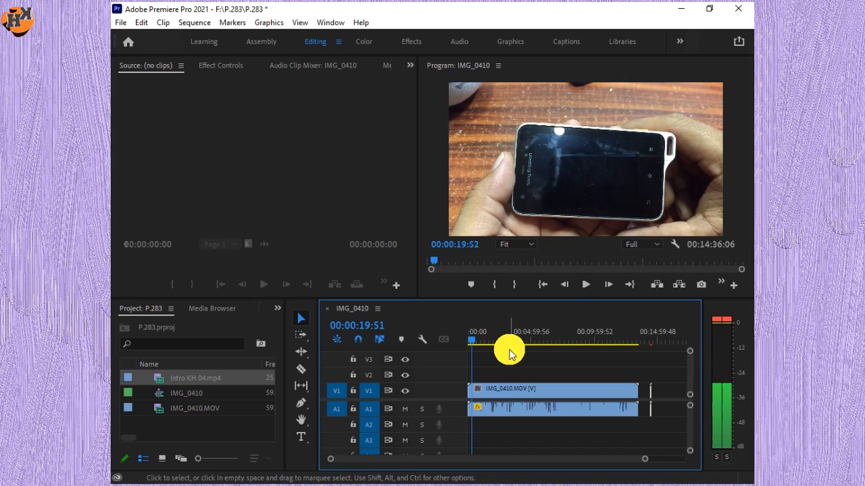
pyautogui.press('space')
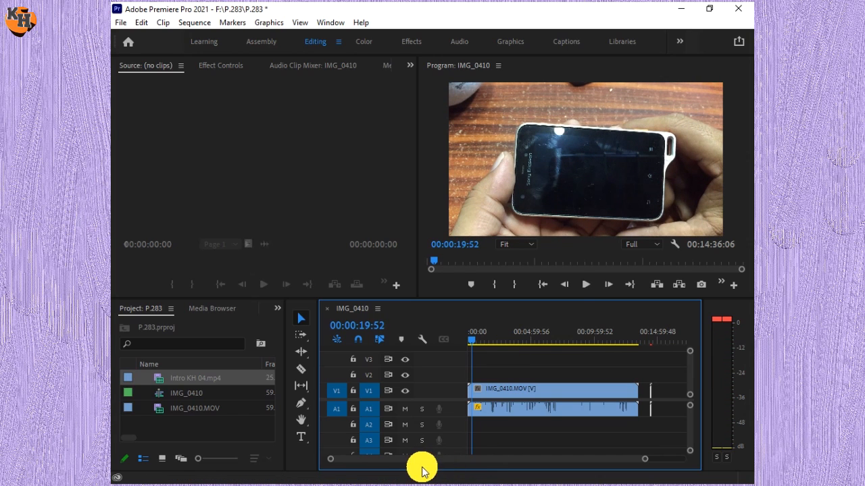
pyautogui.click(302, 376)
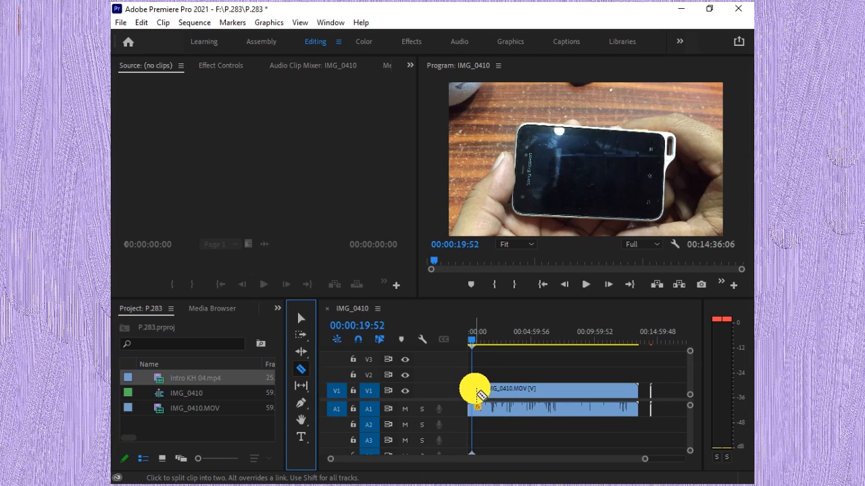
pyautogui.click(476, 393)
pyautogui.click(303, 320)
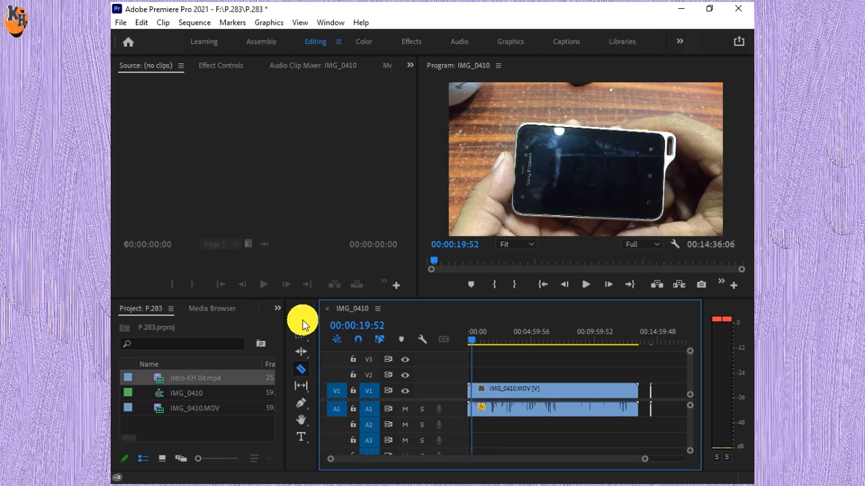
# - Move the long IMG_0410 segment after the cut up to track V2, with its audio on A2
pyautogui.click(549, 430)
pyautogui.click(544, 413)
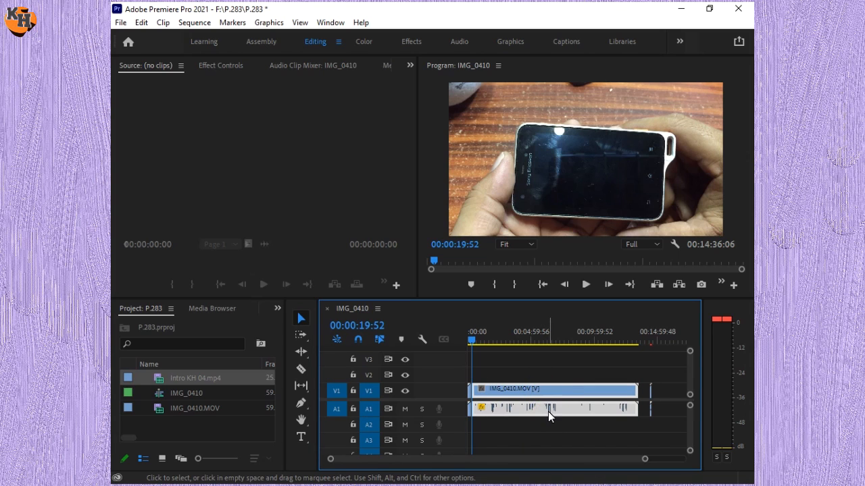
pyautogui.moveTo(548, 411); pyautogui.dragTo(549, 379)
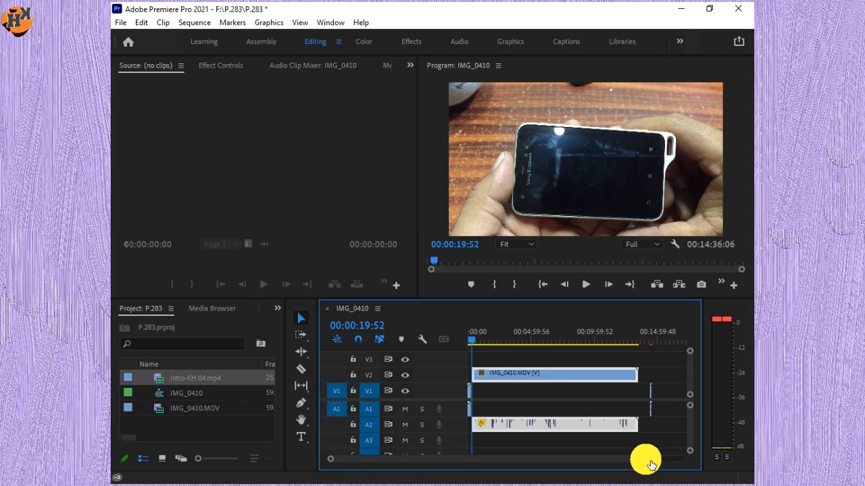
# - Move the Intro KH 04 clip earlier on V1 and A1 to start at 00:13:39:14, shortly after the footage ends
pyautogui.moveTo(649, 464); pyautogui.dragTo(554, 464)
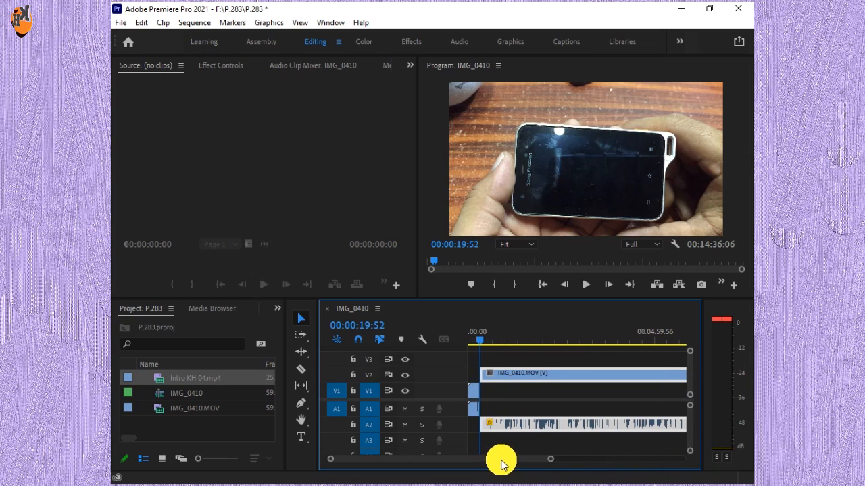
pyautogui.moveTo(500, 463); pyautogui.dragTo(531, 463)
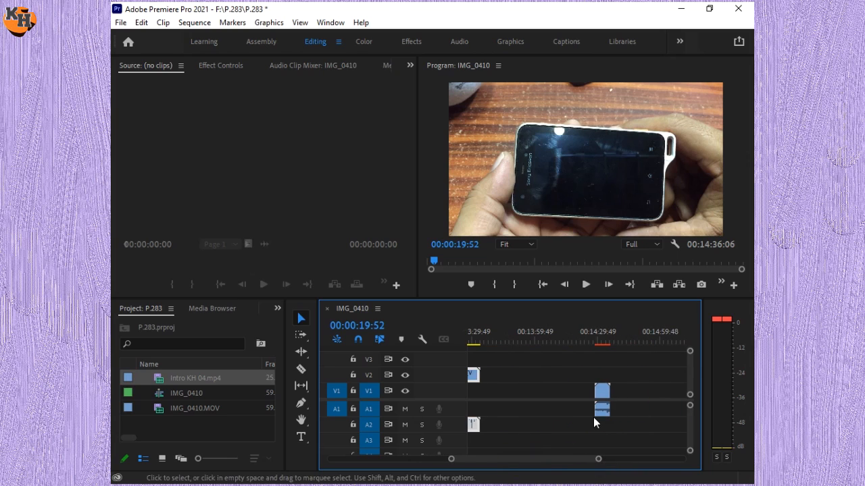
pyautogui.click(600, 389)
pyautogui.click(611, 341)
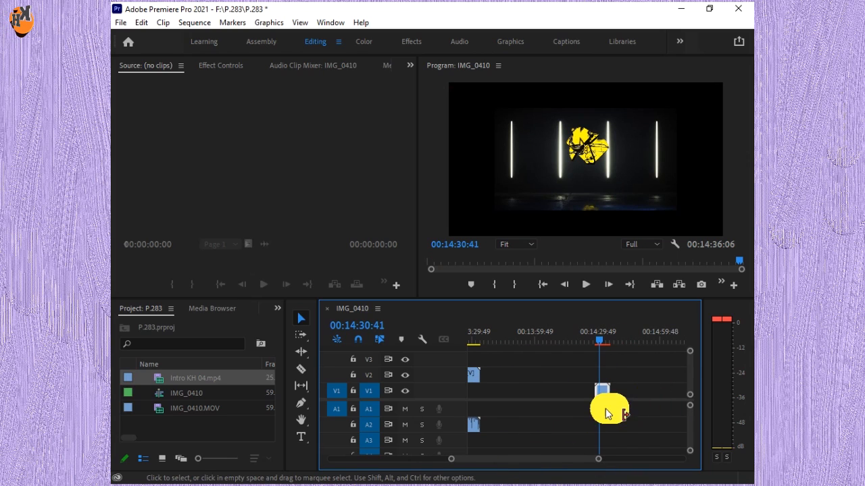
pyautogui.moveTo(602, 412); pyautogui.dragTo(504, 412)
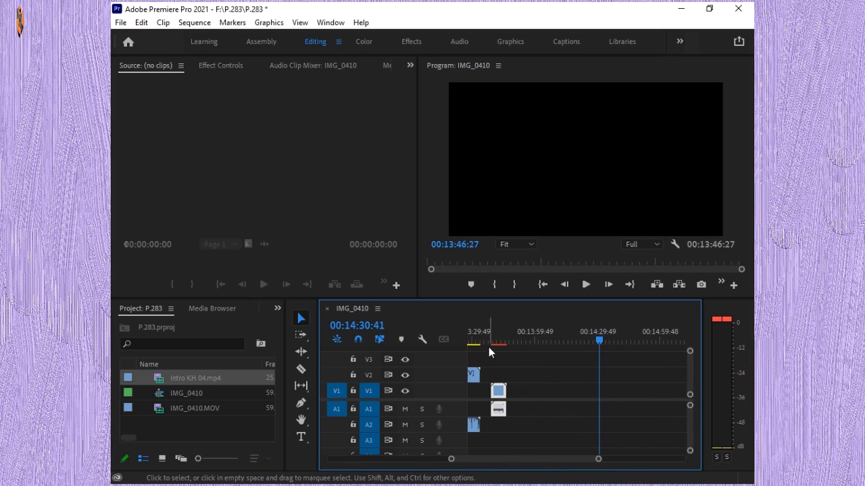
pyautogui.click(491, 342)
# - Move the Intro KH 04 clip back along V1 and A1 to just after the short first IMG_0410 segment
pyautogui.moveTo(547, 460); pyautogui.dragTo(540, 454)
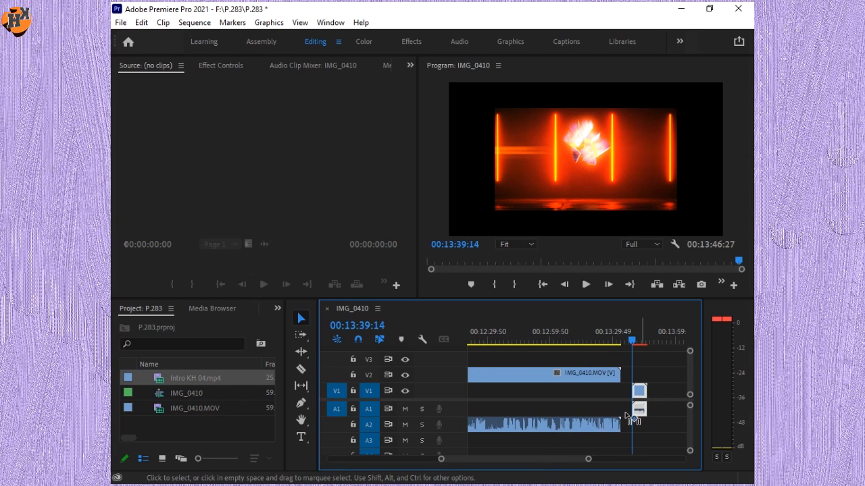
pyautogui.moveTo(628, 419); pyautogui.dragTo(519, 413)
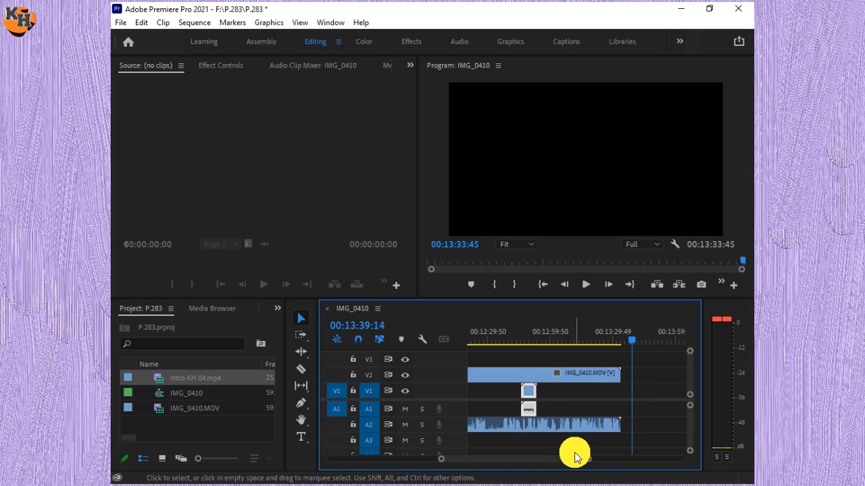
pyautogui.moveTo(574, 458)
pyautogui.mouseDown()
pyautogui.moveTo(540, 463)
pyautogui.moveTo(571, 466)
pyautogui.mouseUp()
pyautogui.moveTo(599, 410); pyautogui.dragTo(490, 415)
pyautogui.moveTo(588, 464); pyautogui.dragTo(553, 466)
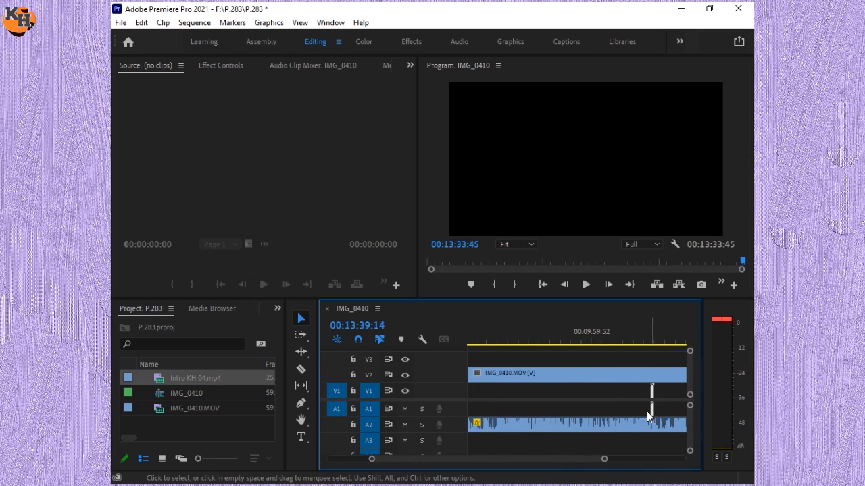
pyautogui.moveTo(647, 415); pyautogui.dragTo(484, 416)
pyautogui.click(521, 463)
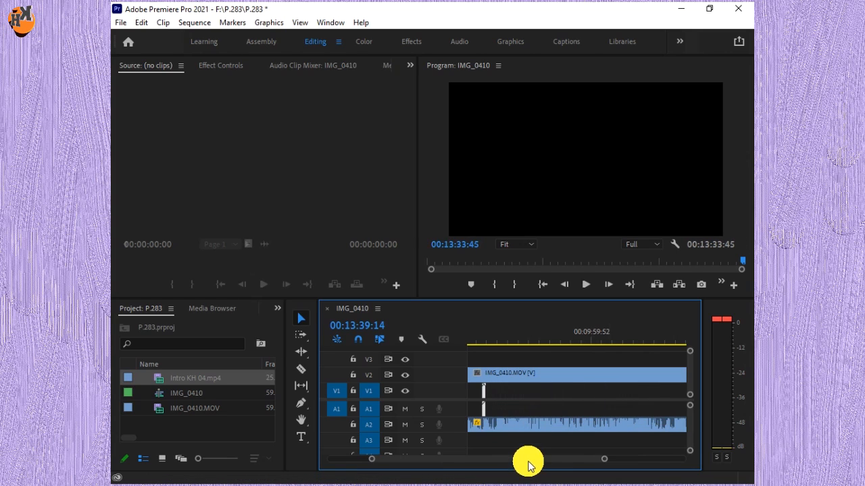
pyautogui.moveTo(527, 465); pyautogui.dragTo(488, 466)
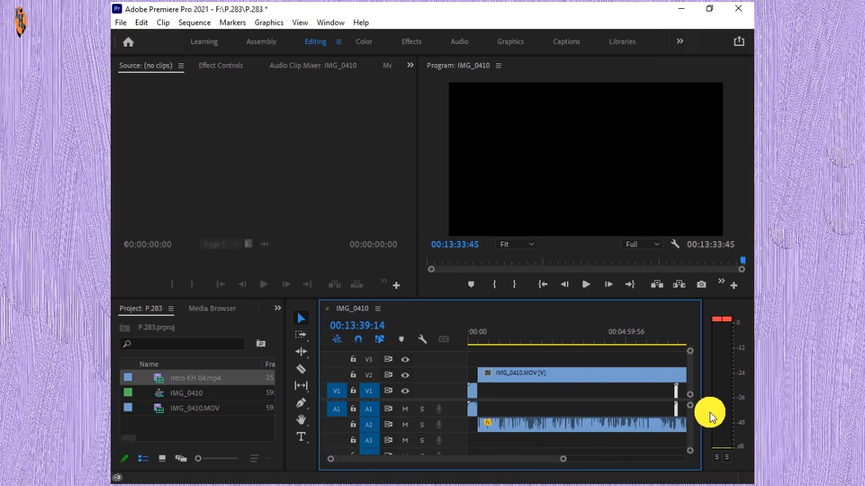
pyautogui.moveTo(675, 416); pyautogui.dragTo(485, 418)
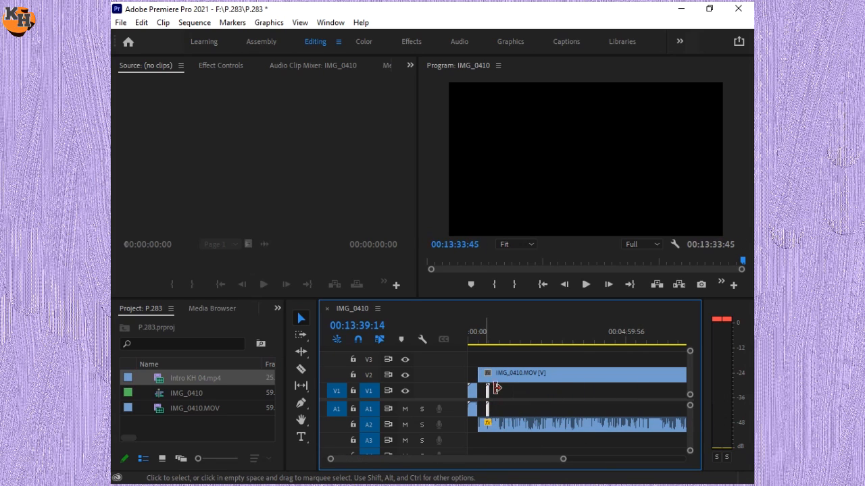
# - Shift the long IMG_0410 segment later to leave room for the intro, and move the short first segment to V2 and A2
pyautogui.click(492, 375)
pyautogui.moveTo(491, 380); pyautogui.dragTo(527, 382)
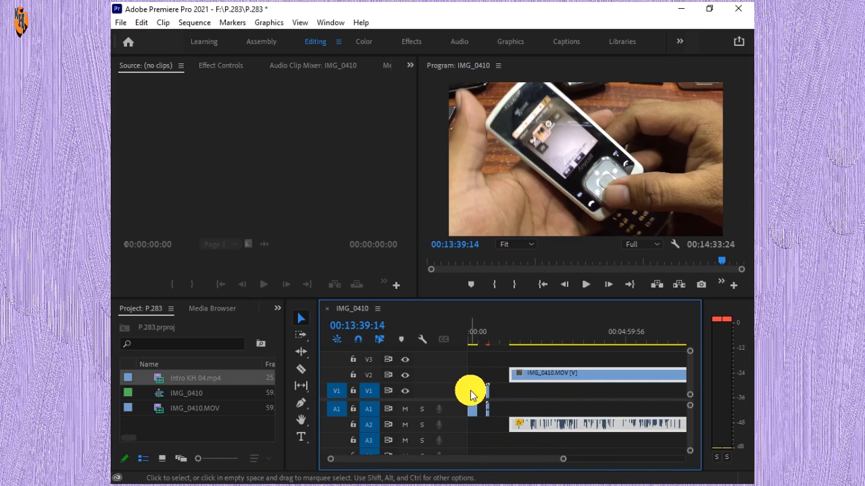
pyautogui.doubleClick(470, 390)
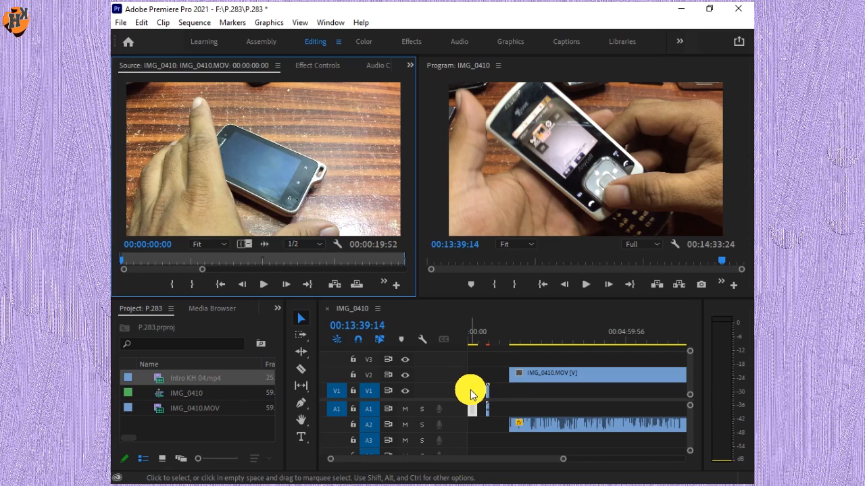
pyautogui.moveTo(469, 392); pyautogui.dragTo(476, 432)
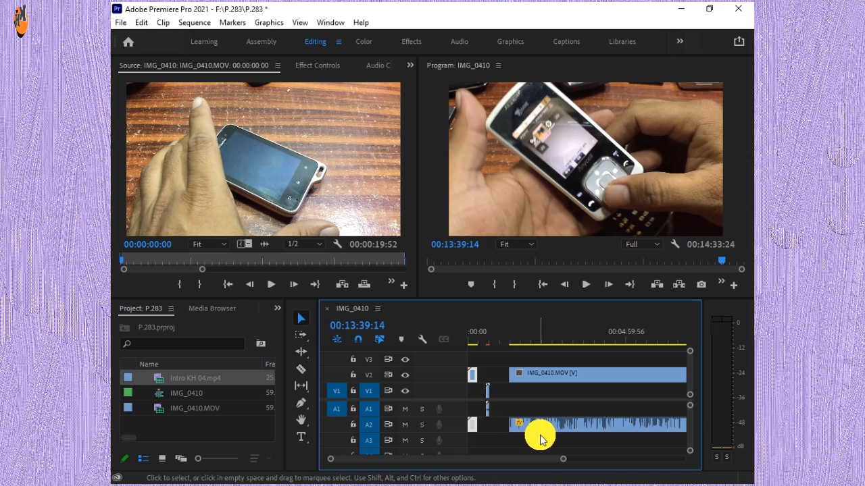
# - Snap the Intro KH 04 clip to start at 00:00:19:52, directly after the short first IMG_0410 segment
pyautogui.doubleClick(487, 412)
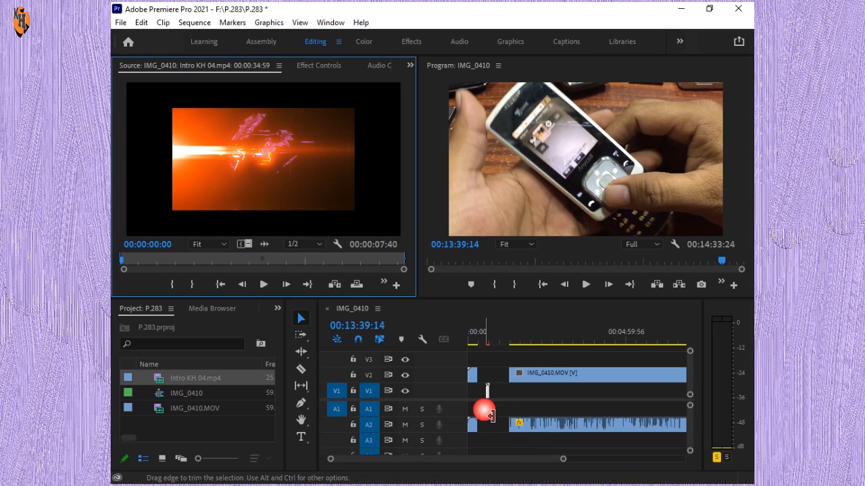
pyautogui.click(487, 413)
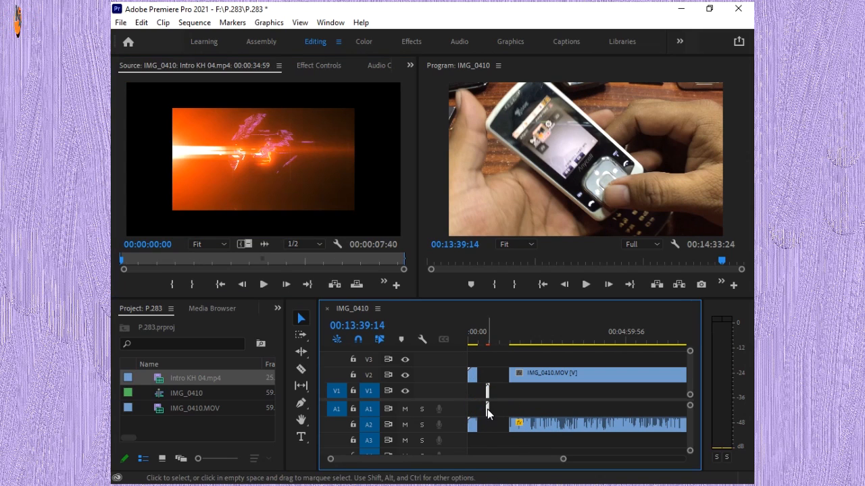
pyautogui.moveTo(488, 414); pyautogui.dragTo(482, 418)
# - Move the long IMG_0410 segment up against the end of the intro clip and preview the intro at 00:00:21:28
pyautogui.click(546, 383)
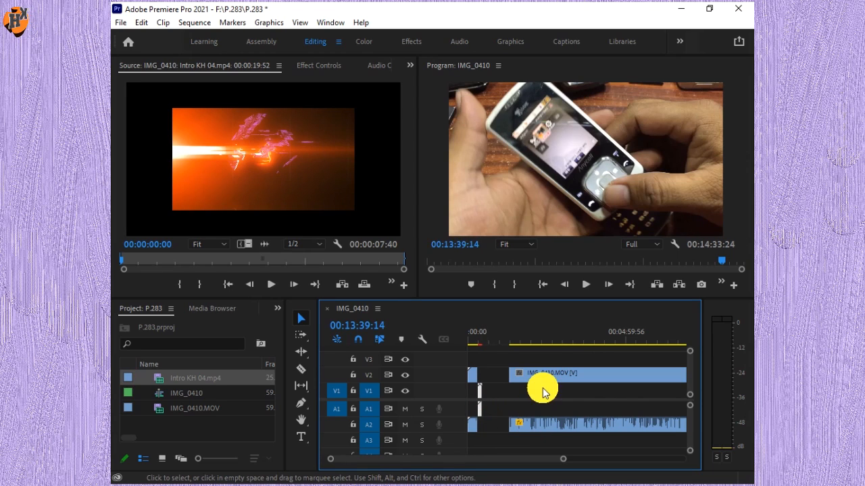
pyautogui.moveTo(547, 379); pyautogui.dragTo(556, 398)
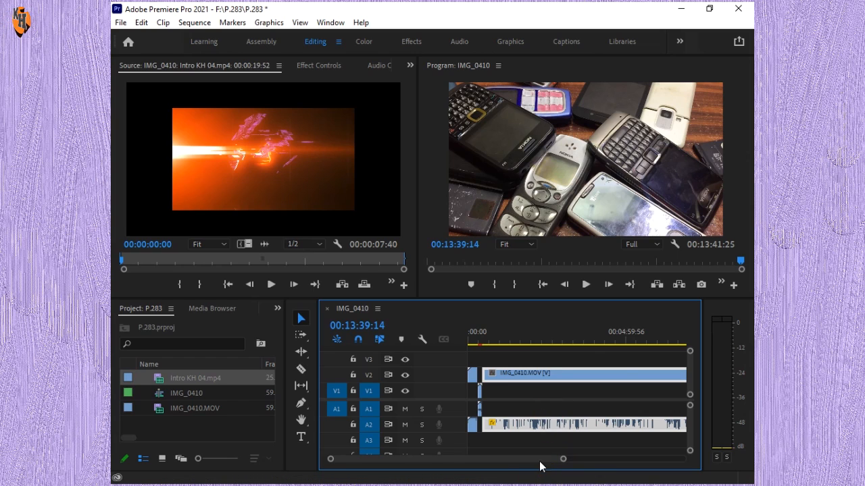
pyautogui.scroll(-5, 560, 460)
pyautogui.moveTo(591, 465); pyautogui.dragTo(522, 462)
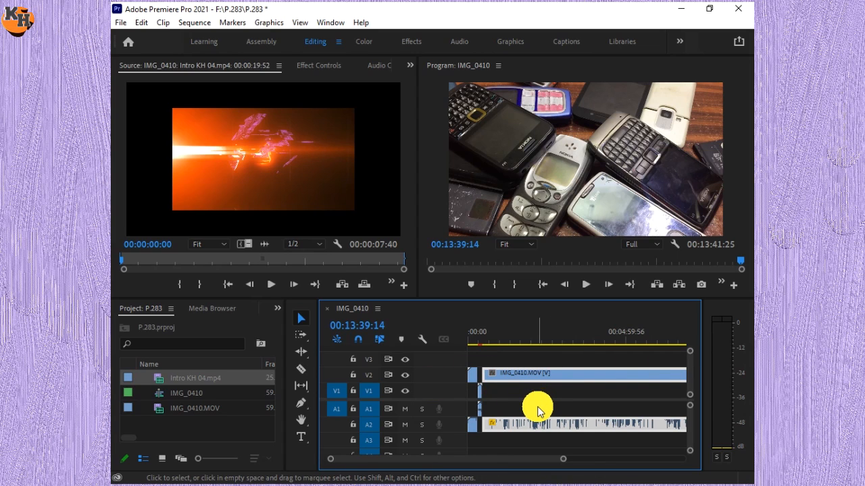
pyautogui.click(481, 340)
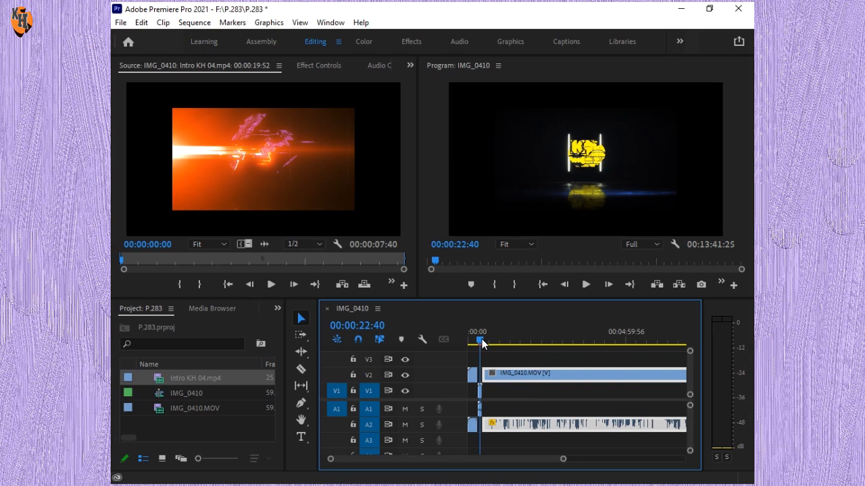
pyautogui.click(480, 340)
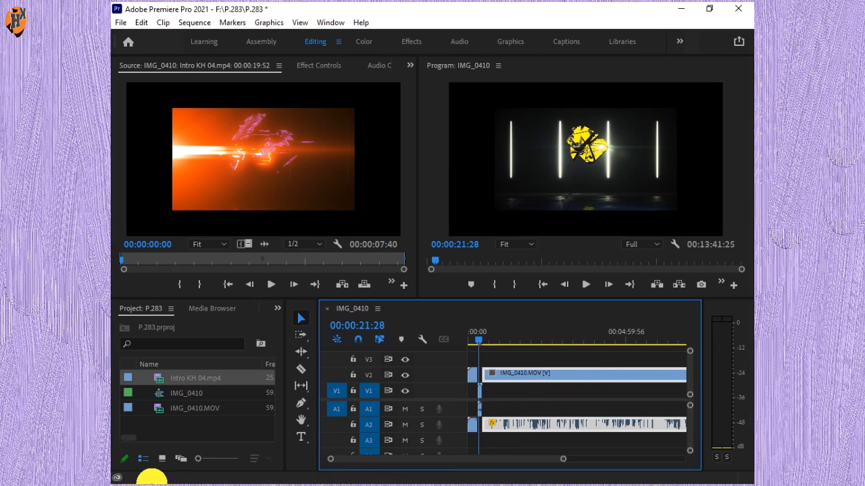
# - Switch to File Explorer and add the Berputar video from Local Disk (F:) to V1 and A1 beneath the long IMG_0410 segment
pyautogui.click(710, 13)
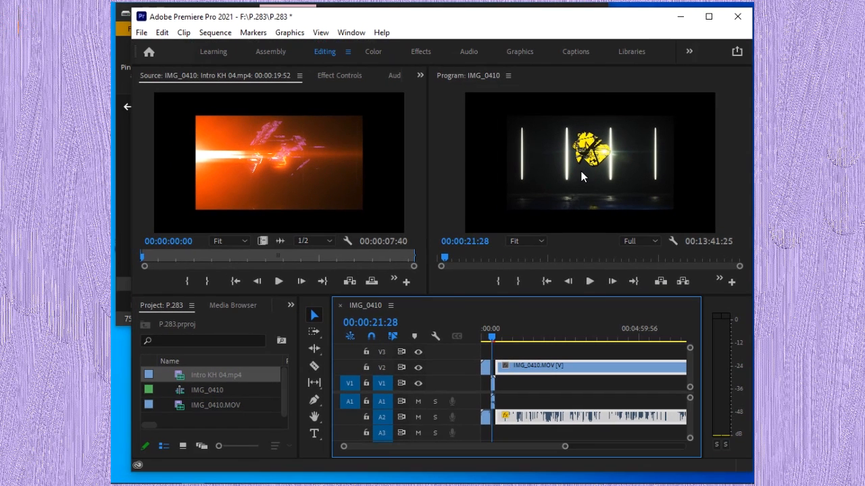
pyautogui.click(707, 20)
pyautogui.click(690, 16)
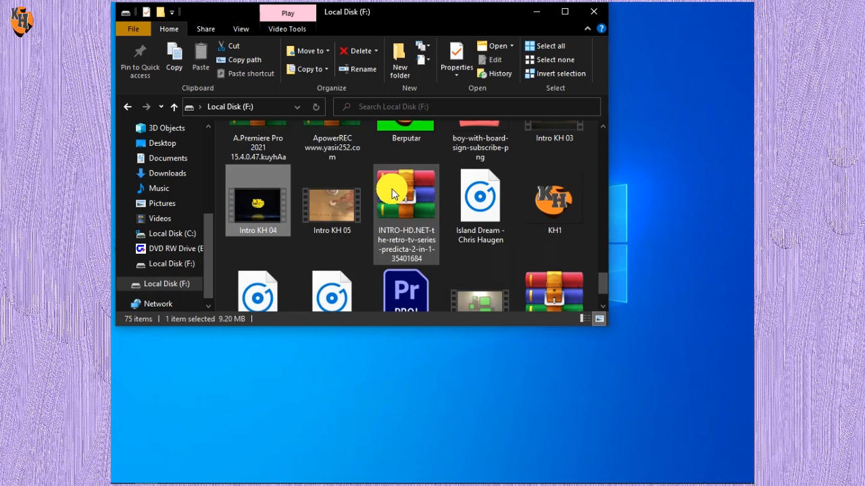
pyautogui.click(406, 140)
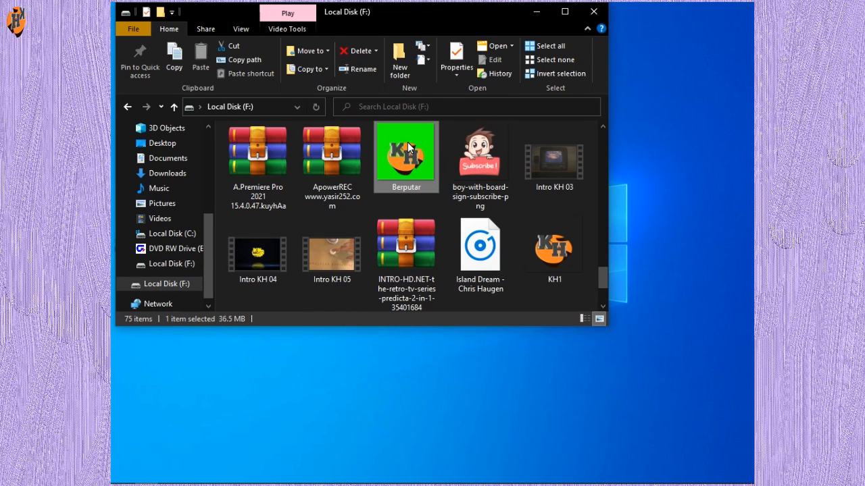
pyautogui.moveTo(408, 146); pyautogui.dragTo(525, 399)
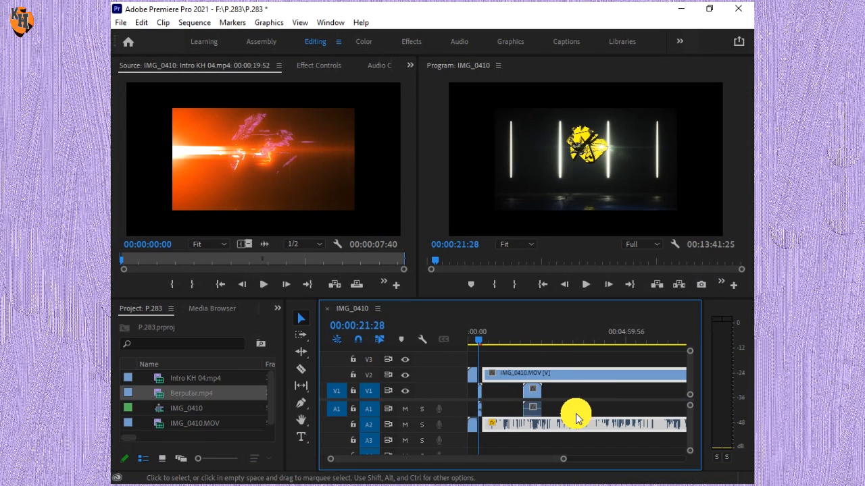
# - Position the playhead at 00:02:01:41 over the Berputar clip
pyautogui.click(527, 341)
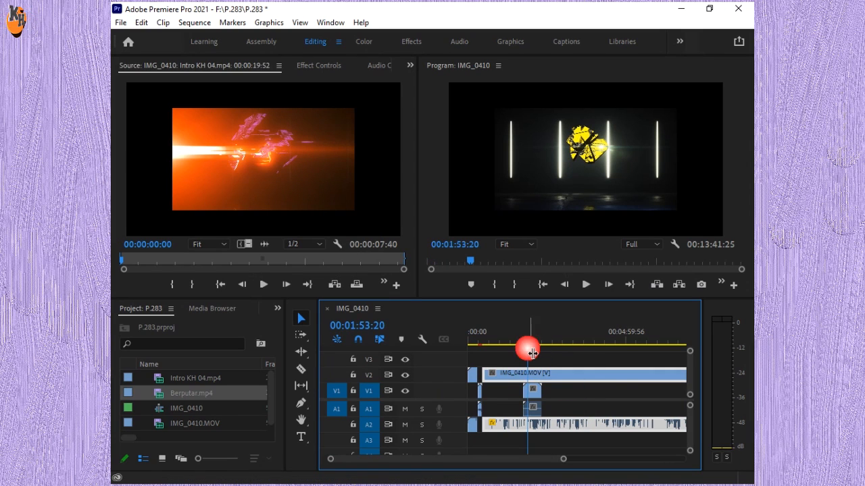
pyautogui.click(533, 411)
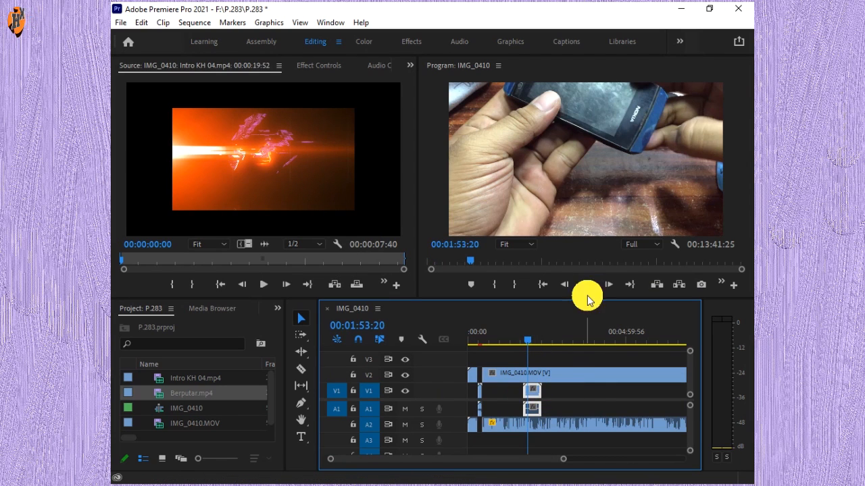
pyautogui.moveTo(547, 344); pyautogui.dragTo(539, 344)
pyautogui.click(532, 341)
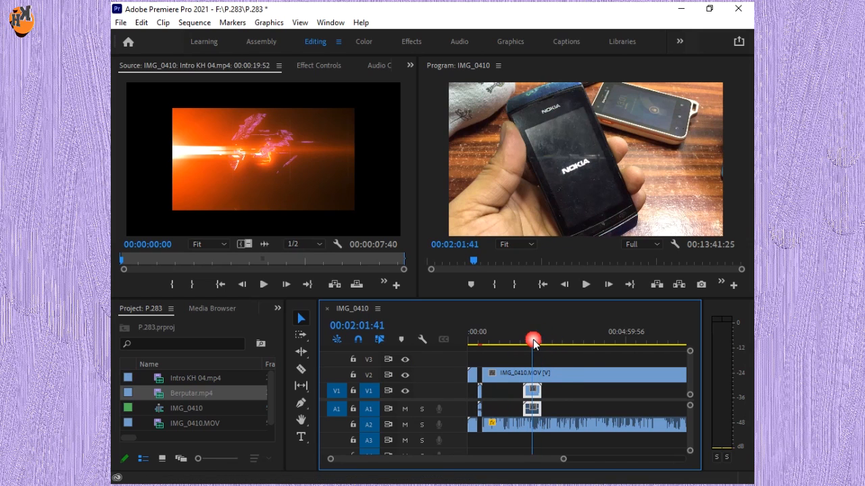
pyautogui.rightClick(536, 409)
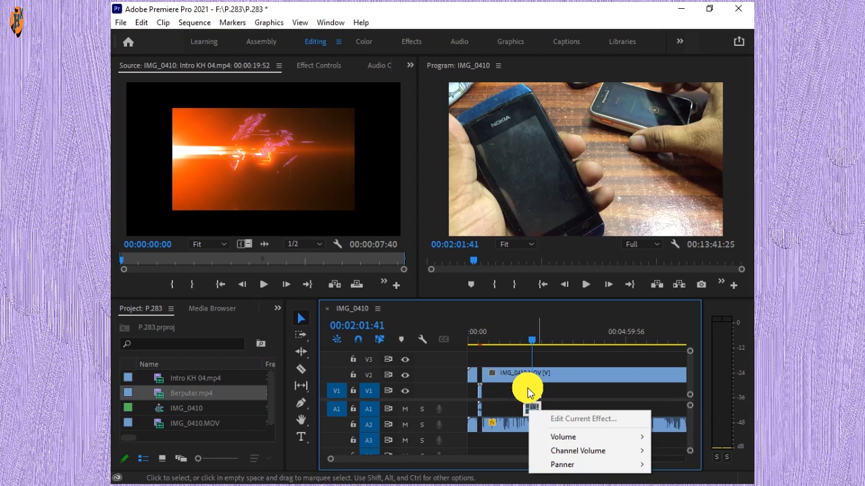
pyautogui.click(533, 400)
pyautogui.click(501, 374)
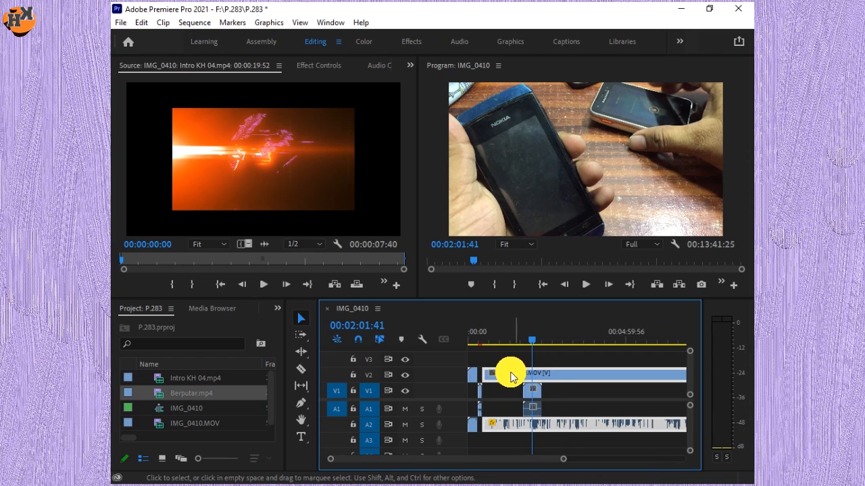
pyautogui.click(535, 409)
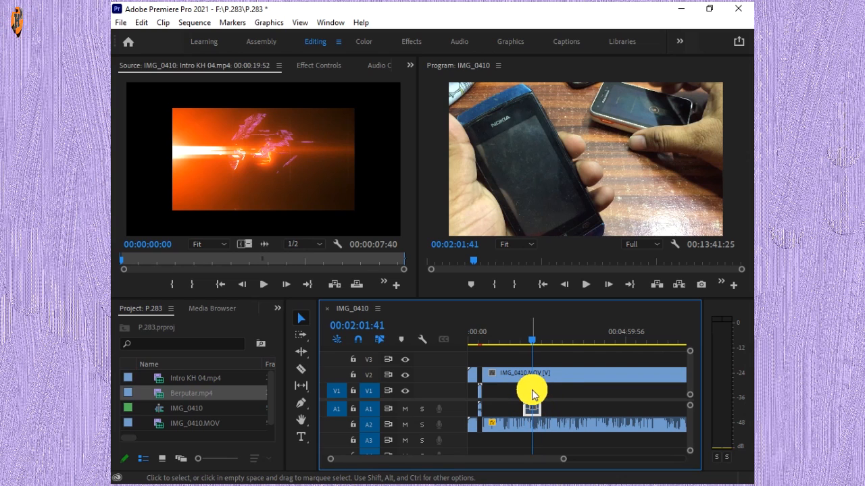
pyautogui.doubleClick(532, 392)
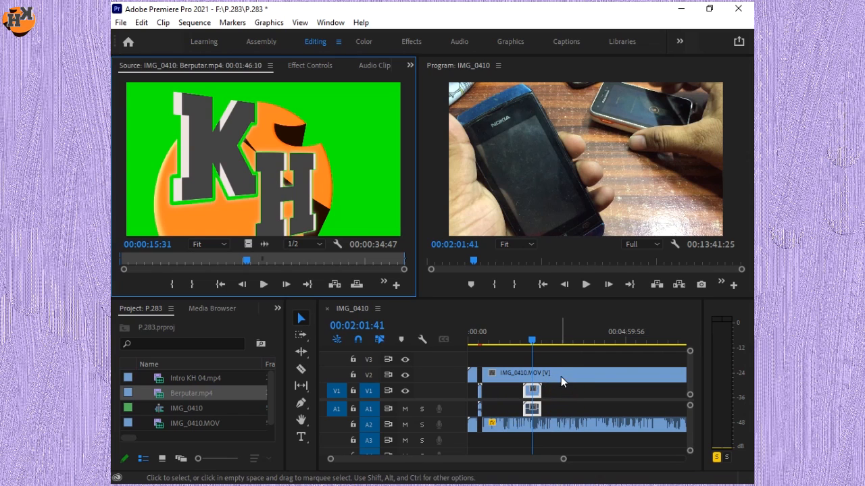
pyautogui.click(543, 427)
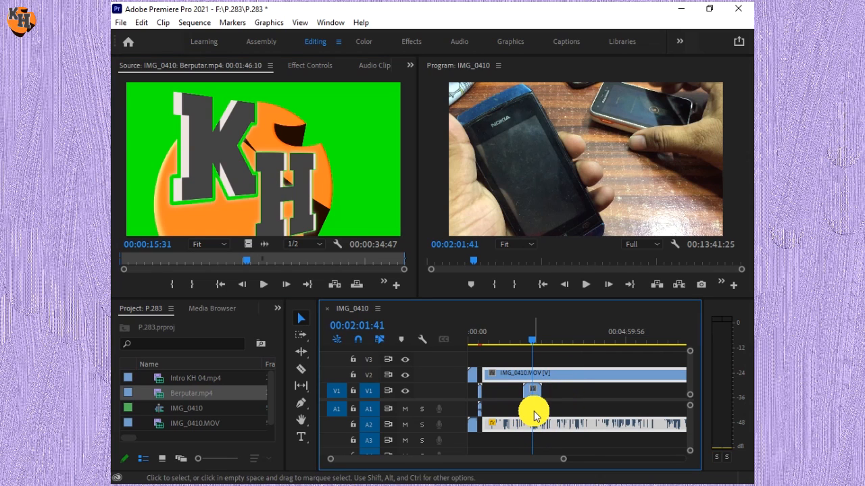
pyautogui.click(533, 408)
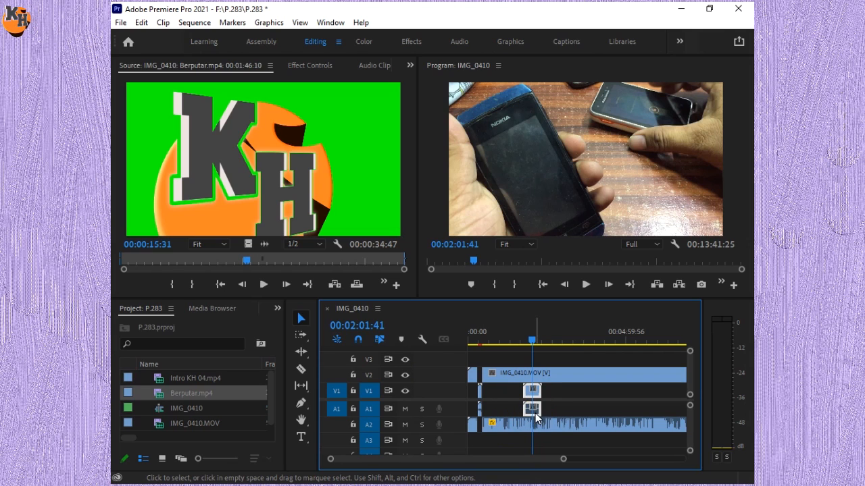
# - Unlink and delete the Berputar clip's audio, and move its video to V3 starting at 00:02:01:41, above the long IMG_0410 segment
pyautogui.rightClick(536, 419)
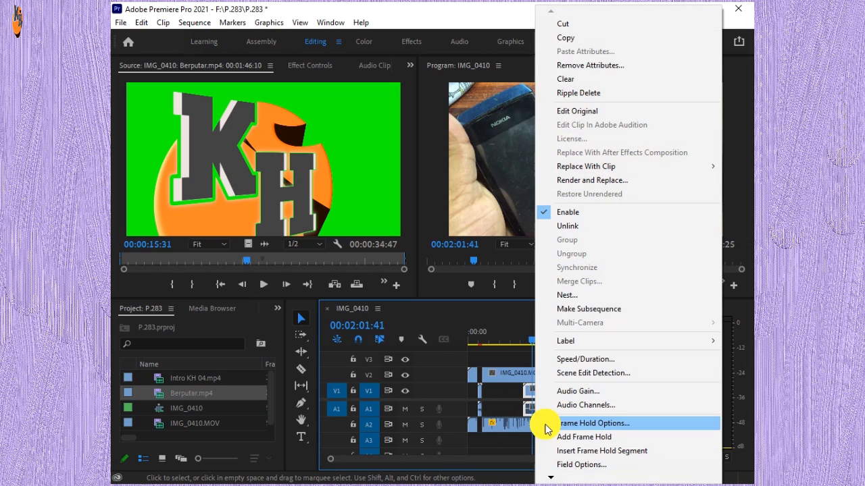
pyautogui.click(591, 230)
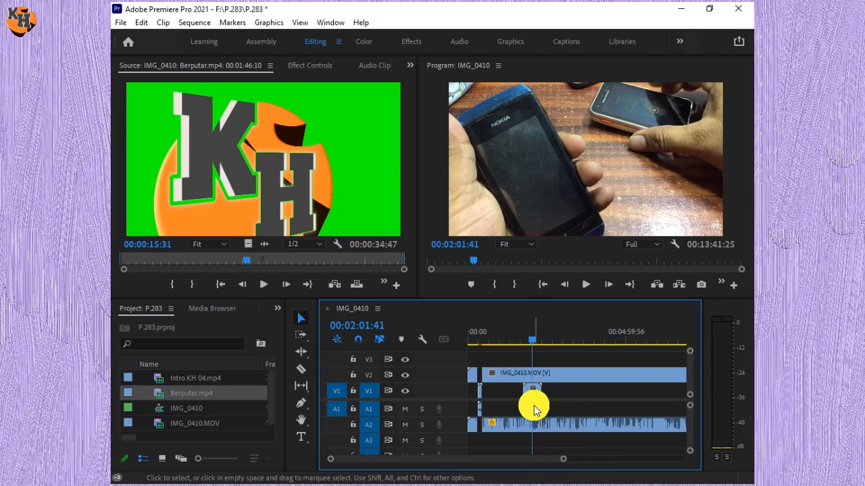
pyautogui.doubleClick(534, 405)
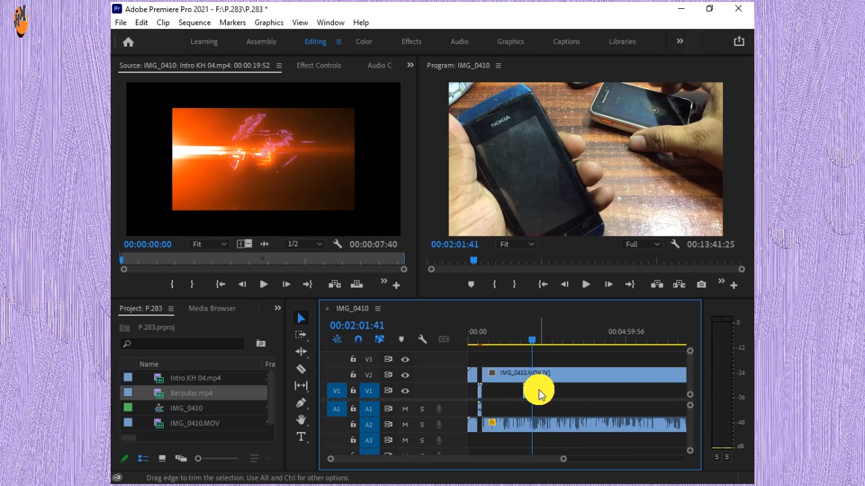
pyautogui.moveTo(534, 391); pyautogui.dragTo(540, 360)
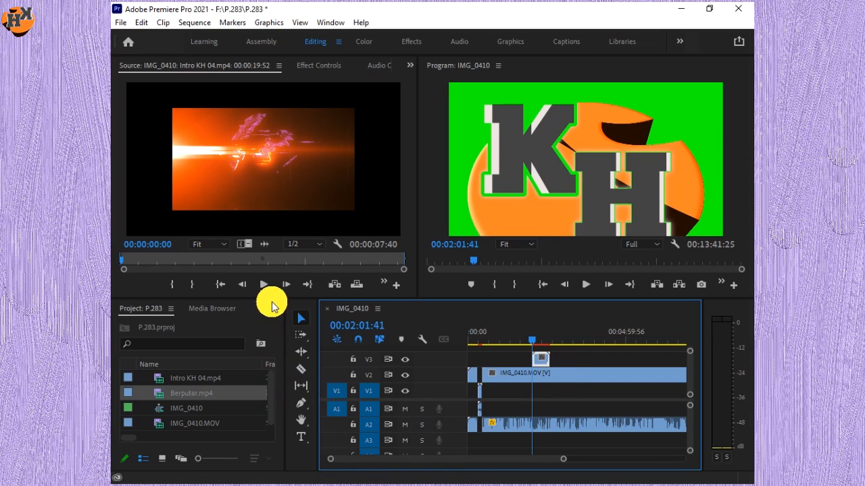
# - Show the available effects and search them for "key"
pyautogui.click(276, 309)
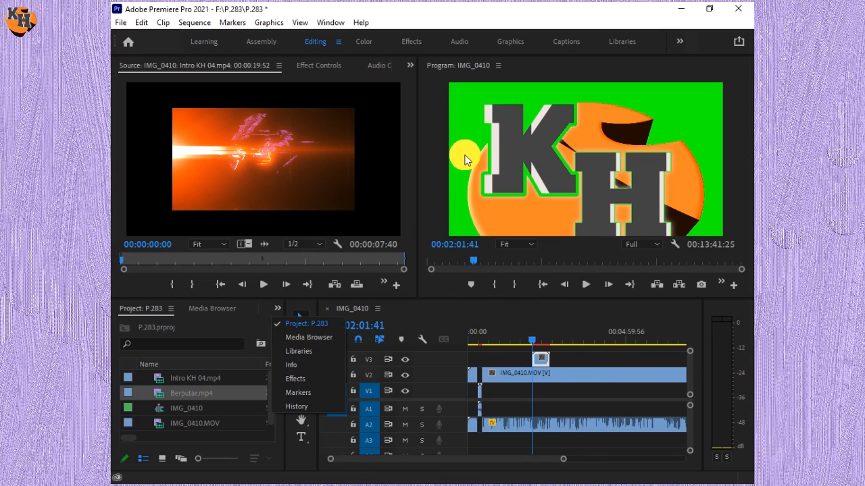
pyautogui.click(301, 379)
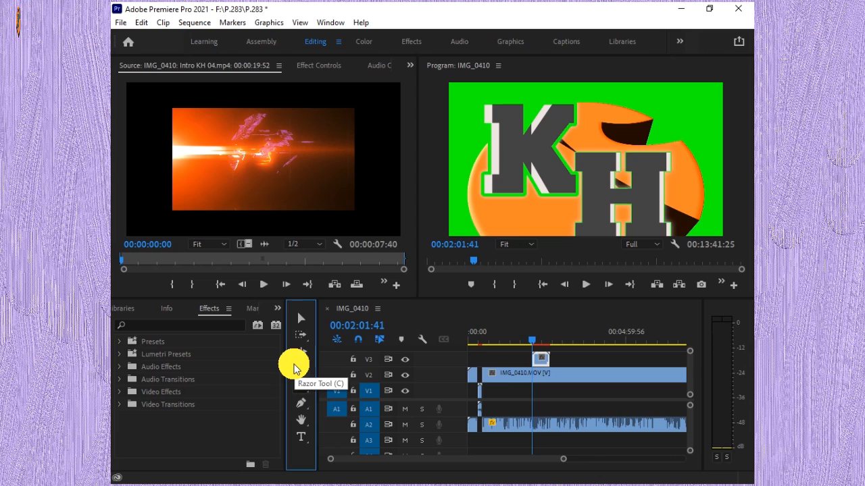
pyautogui.click(276, 309)
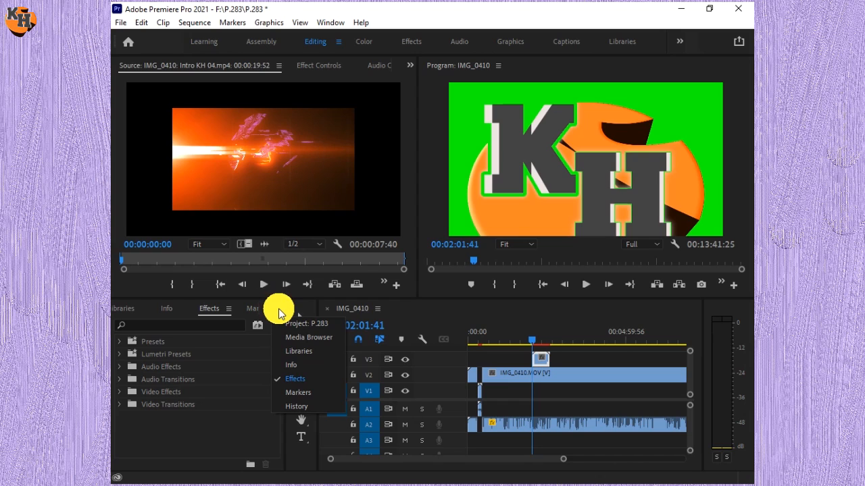
pyautogui.click(223, 328)
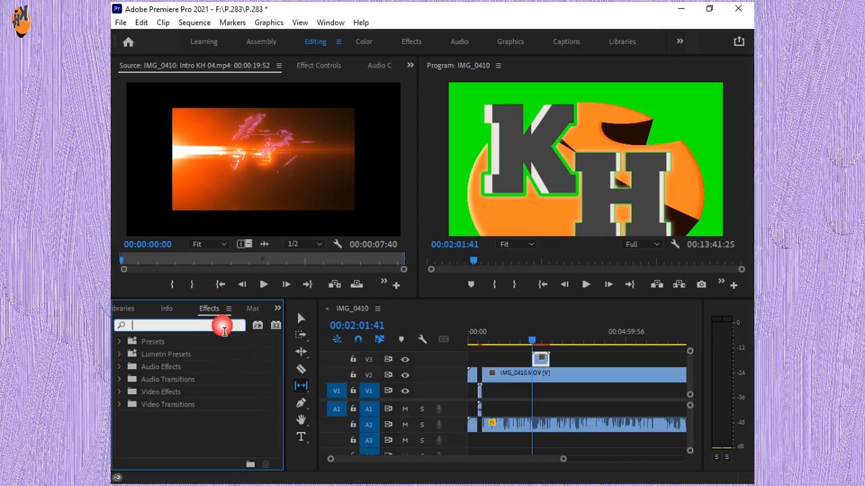
pyautogui.write('k')
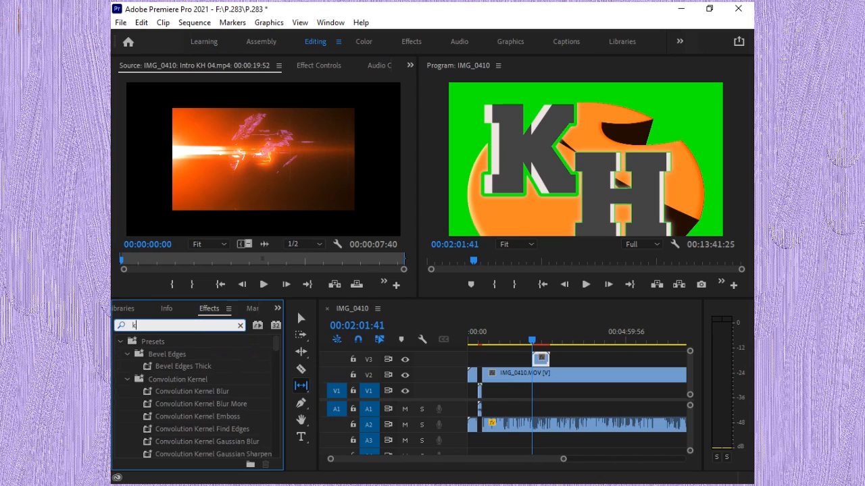
pyautogui.write('ey')
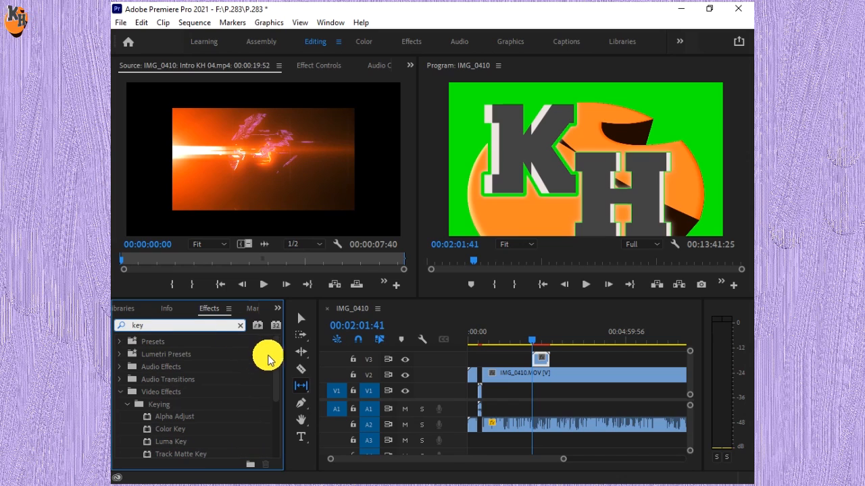
# - Apply the Ultra Key effect to the Berputar clip on V3 and switch back to the Selection tool
pyautogui.moveTo(276, 358); pyautogui.dragTo(269, 416)
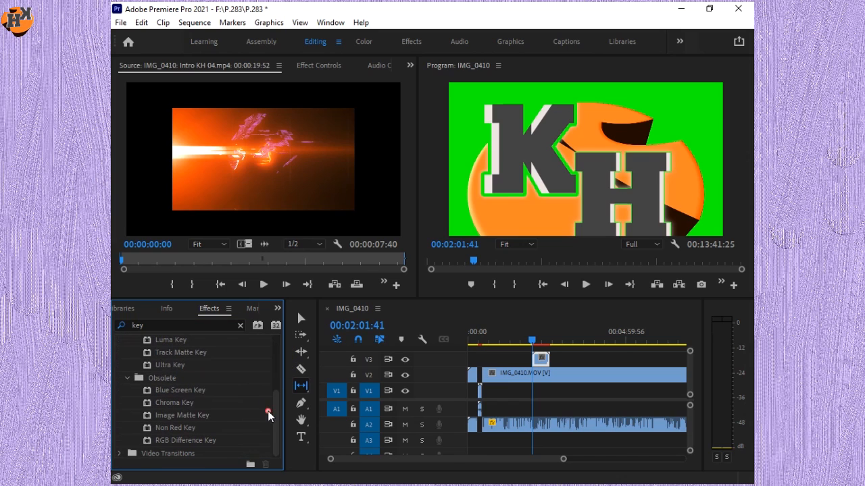
pyautogui.click(162, 365)
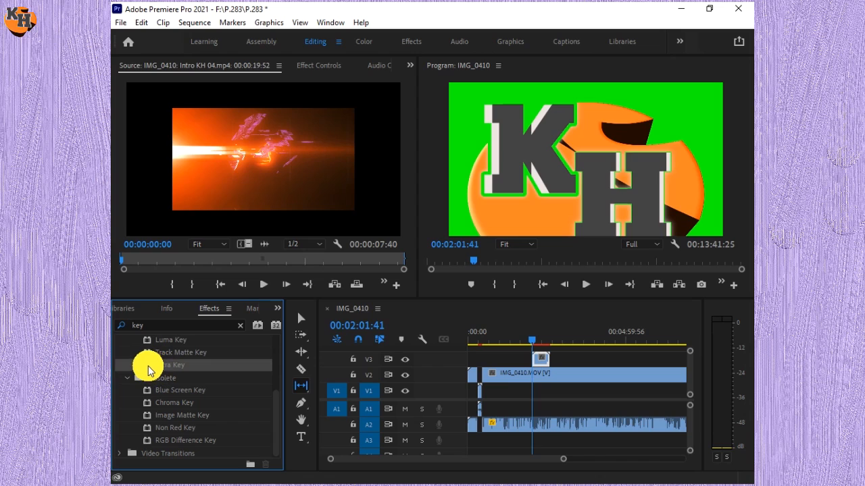
pyautogui.moveTo(148, 369); pyautogui.dragTo(546, 364)
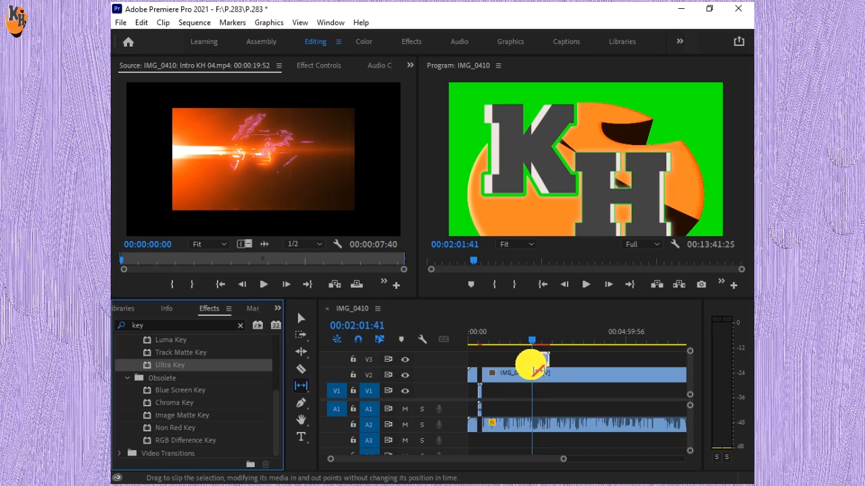
pyautogui.click(301, 319)
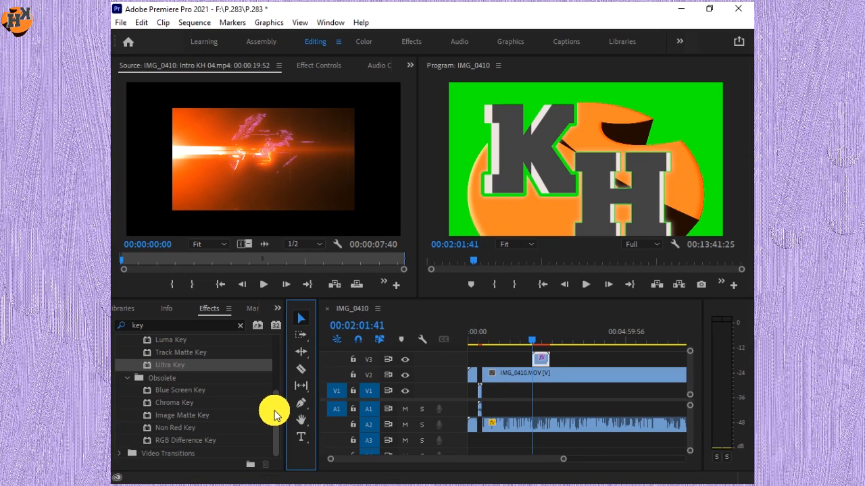
pyautogui.moveTo(275, 411); pyautogui.dragTo(277, 355)
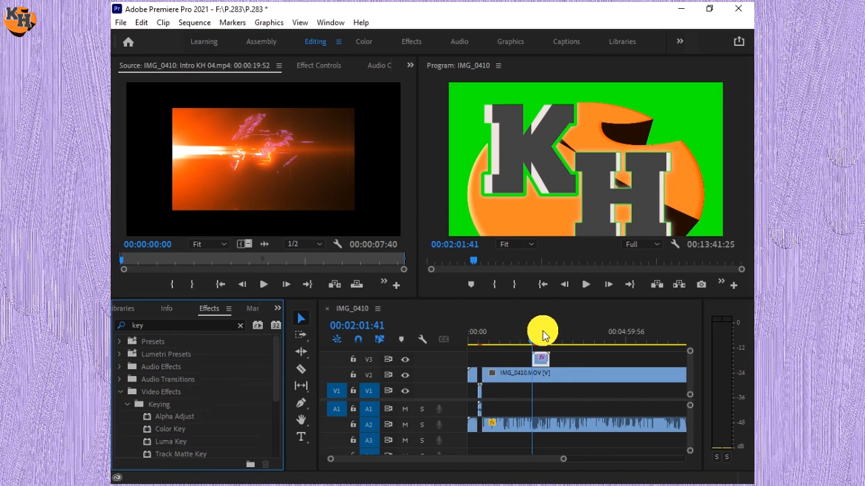
# - Scrub through the Berputar clip on V3 and park the playhead at 00:02:11:13
pyautogui.click(412, 67)
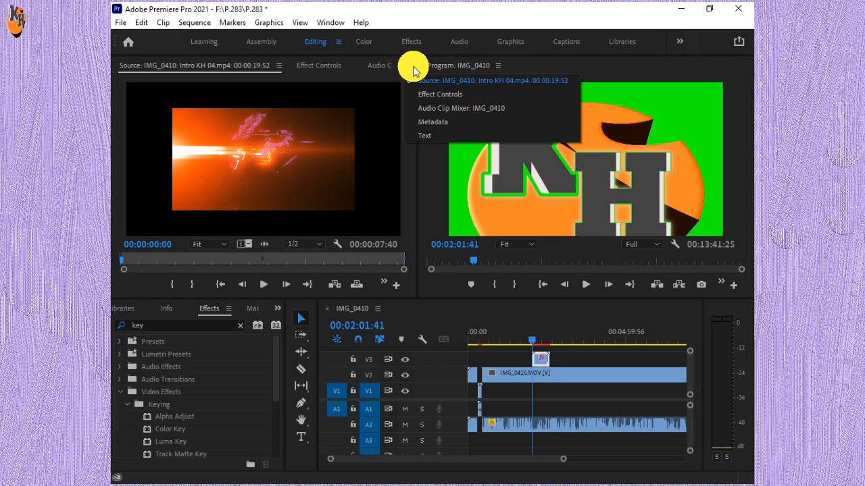
pyautogui.click(535, 341)
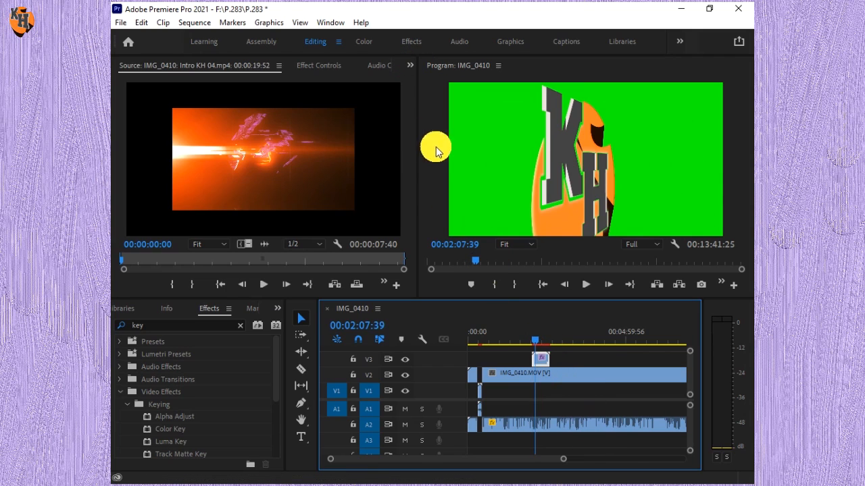
pyautogui.click(534, 343)
pyautogui.moveTo(534, 344); pyautogui.dragTo(536, 343)
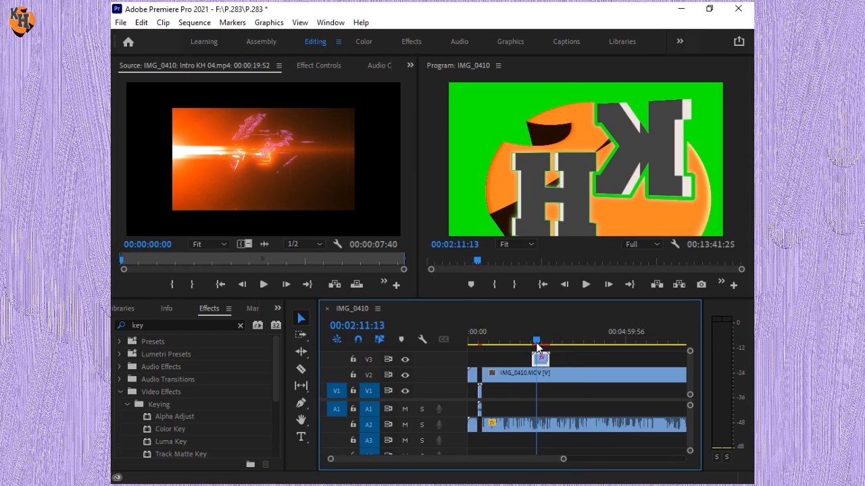
# - In the Berputar clip's effect controls, enable keyframing for Ultra Key's Key Color and sample the logo's green background as the key colour
pyautogui.click(409, 64)
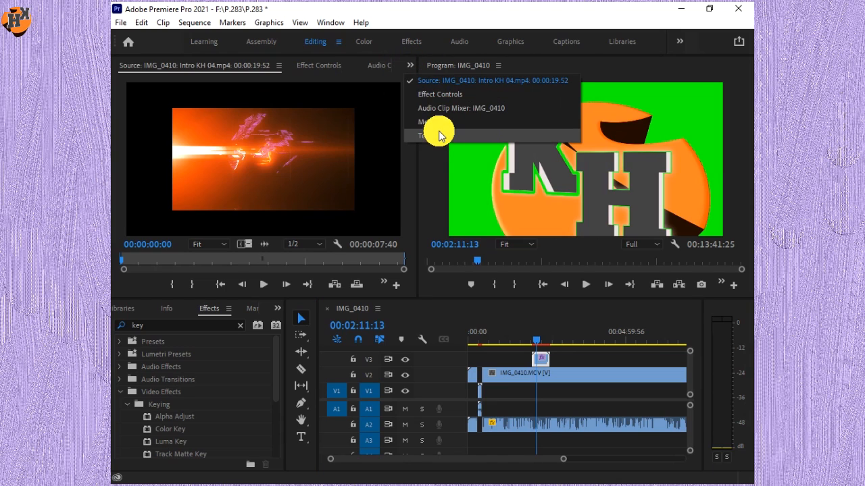
pyautogui.click(436, 95)
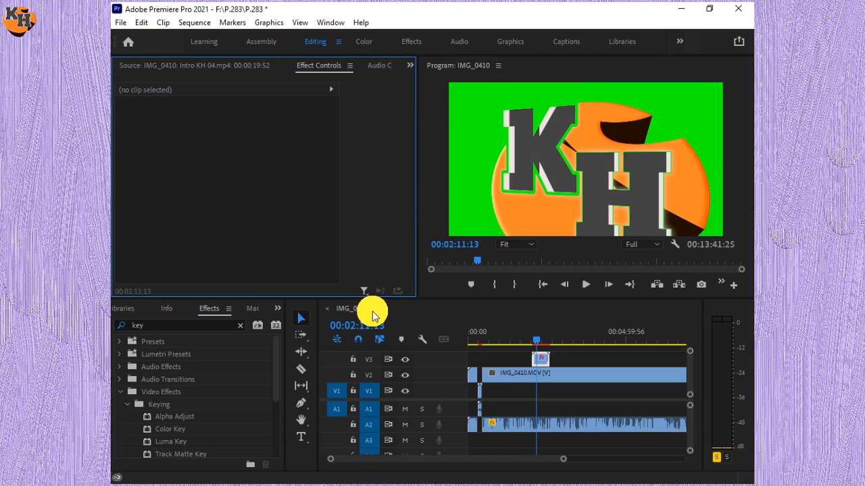
pyautogui.click(541, 359)
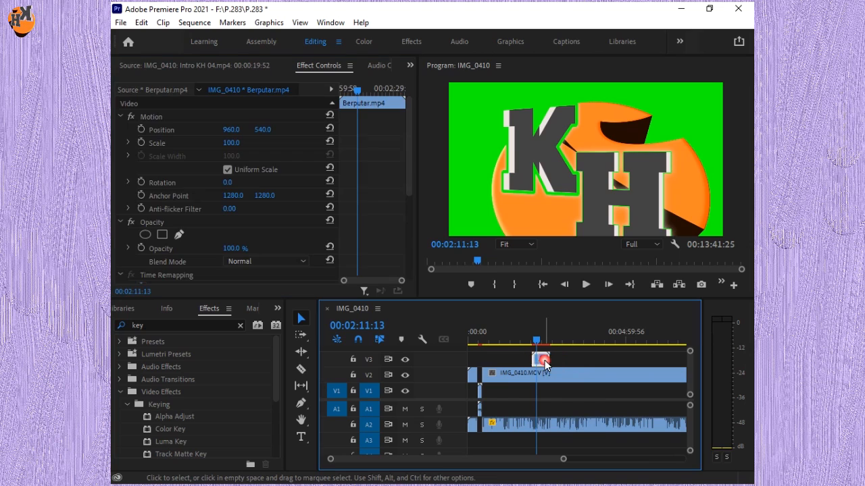
pyautogui.moveTo(408, 157); pyautogui.dragTo(401, 246)
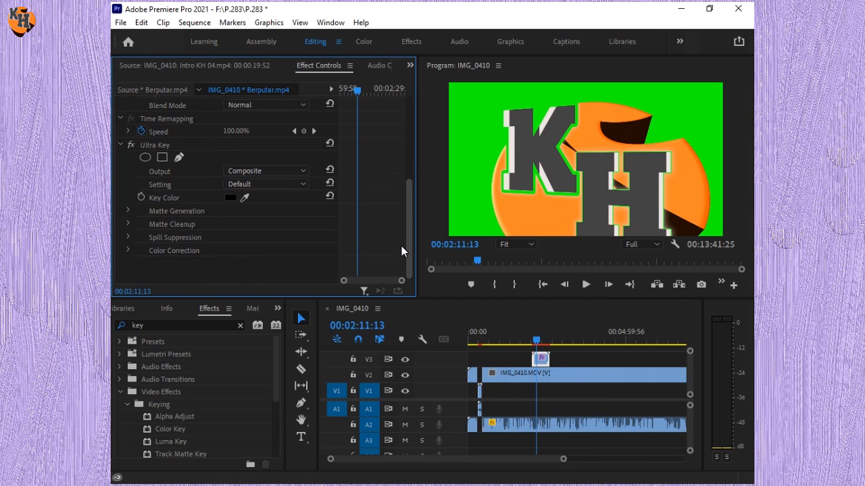
pyautogui.click(141, 197)
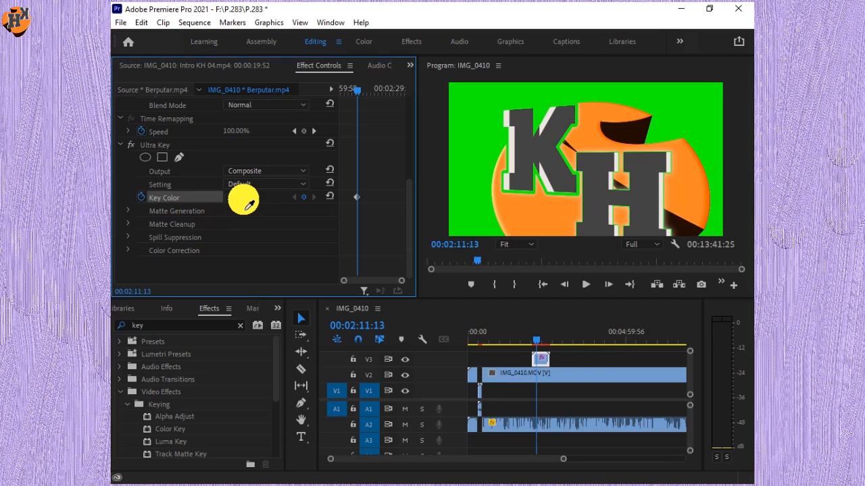
pyautogui.click(476, 133)
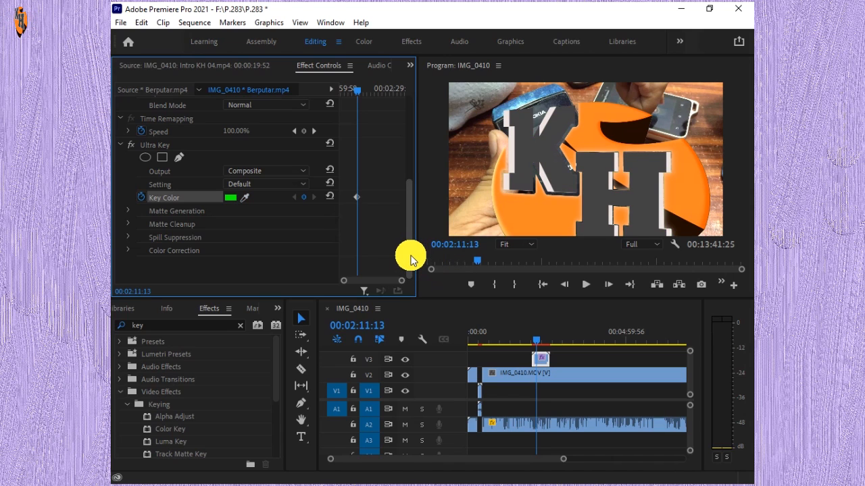
# - Enable keyframing for the Berputar clip's Scale and shrink the logo to a scale of 3
pyautogui.scroll(5, 410, 254)
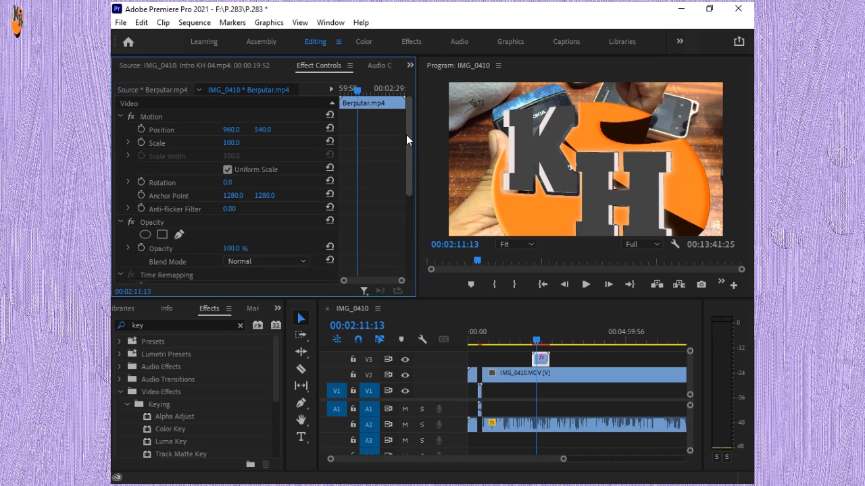
pyautogui.click(140, 143)
pyautogui.click(244, 144)
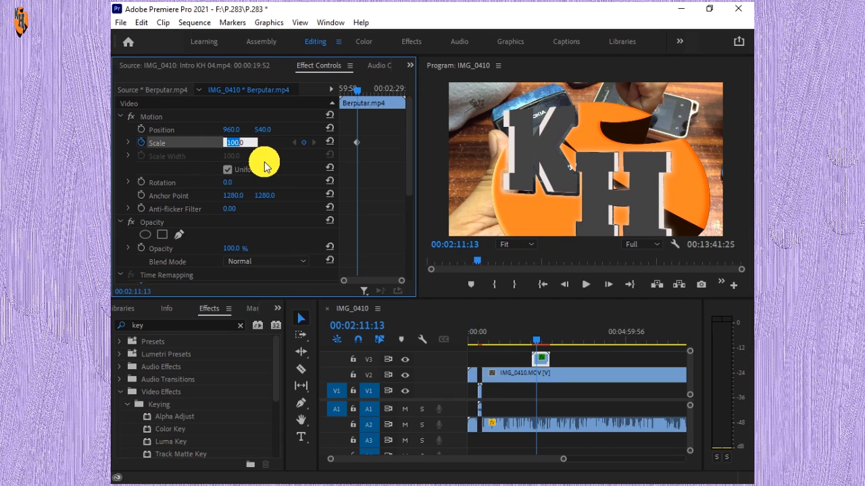
pyautogui.write('3')
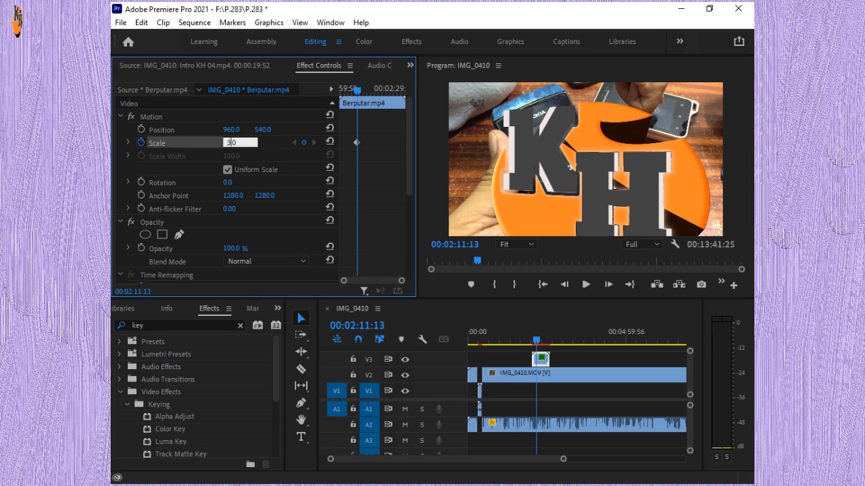
pyautogui.click(262, 165)
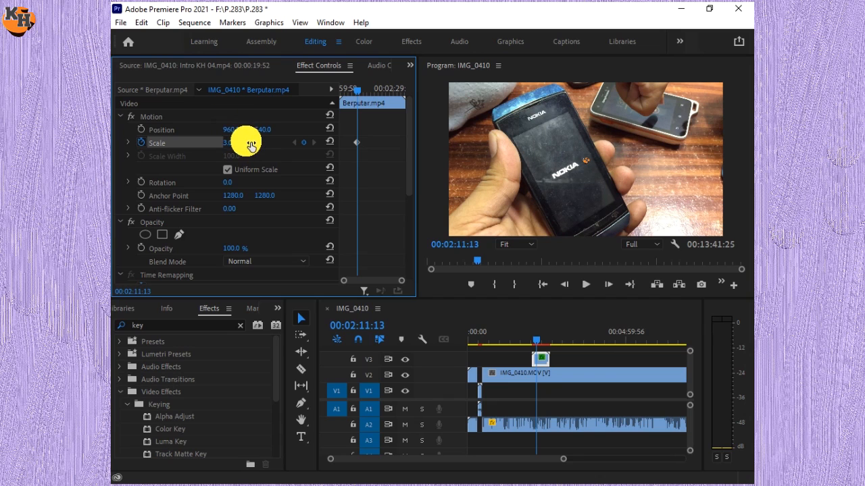
pyautogui.moveTo(239, 148)
pyautogui.mouseDown()
pyautogui.moveTo(250, 147)
pyautogui.moveTo(242, 148)
pyautogui.mouseUp()
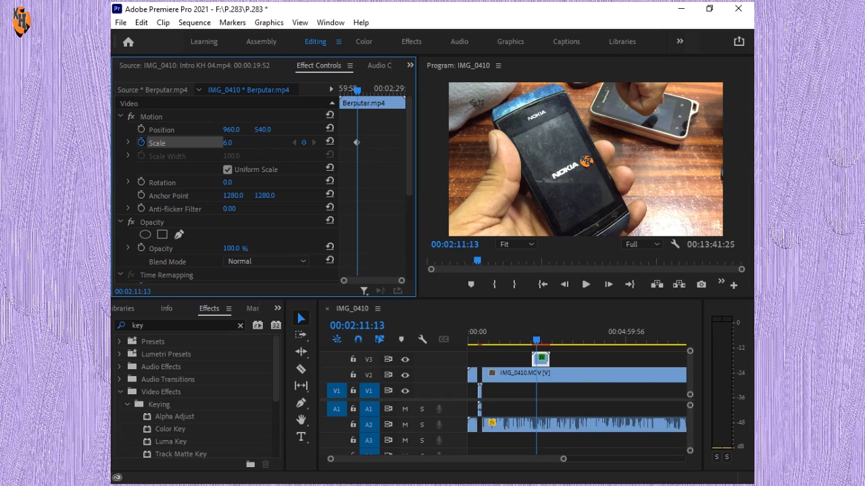
pyautogui.click(239, 142)
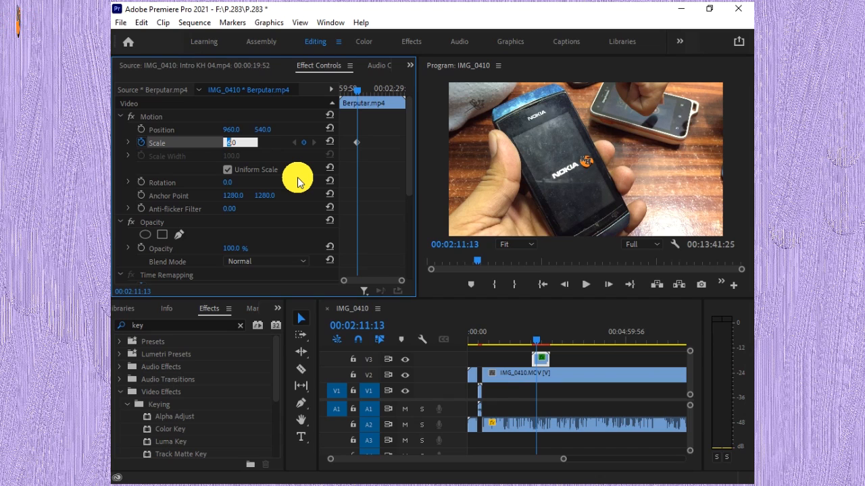
pyautogui.write('3')
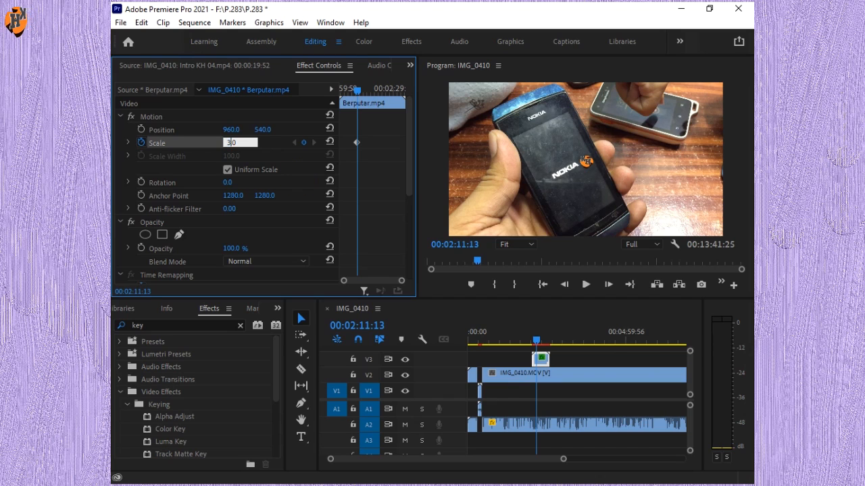
pyautogui.click(299, 182)
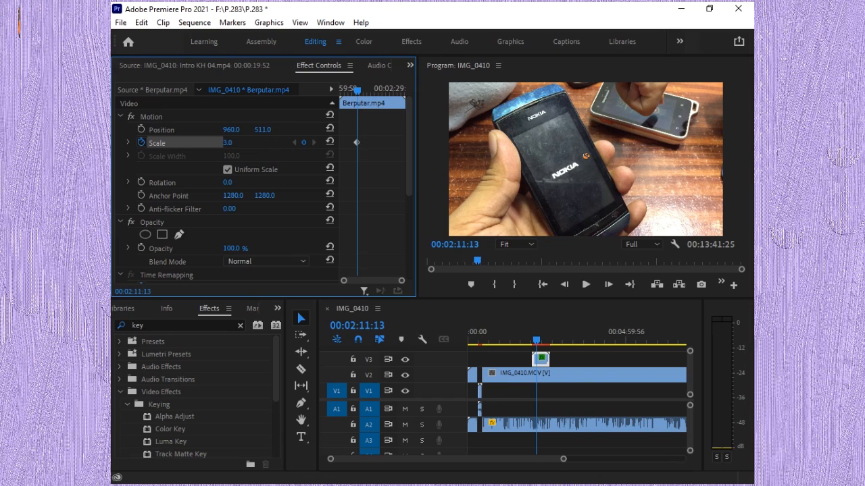
# - Move the Berputar logo to position 32, 31 in the frame's upper-left corner and enable keyframing for Position
pyautogui.moveTo(262, 130); pyautogui.dragTo(214, 130)
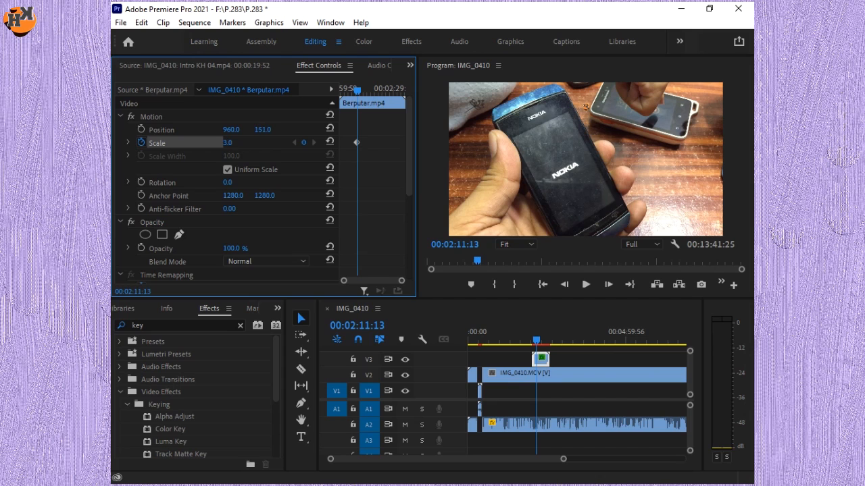
pyautogui.moveTo(262, 129); pyautogui.dragTo(248, 130)
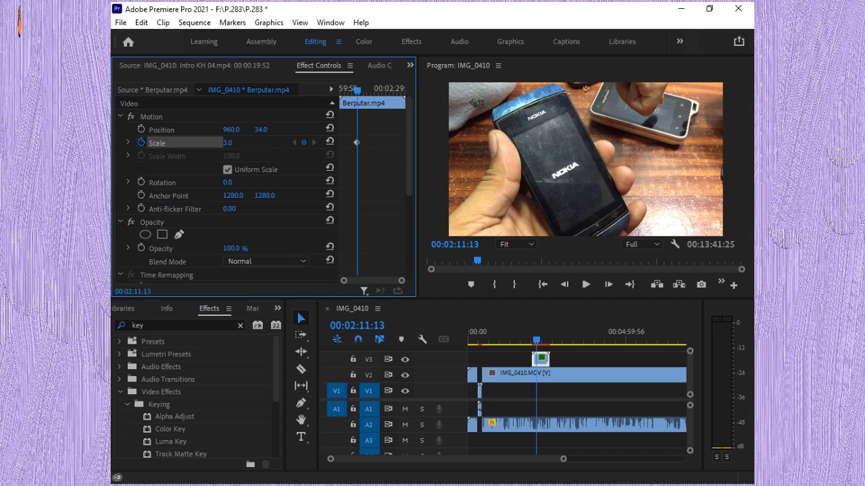
pyautogui.moveTo(262, 129); pyautogui.dragTo(268, 127)
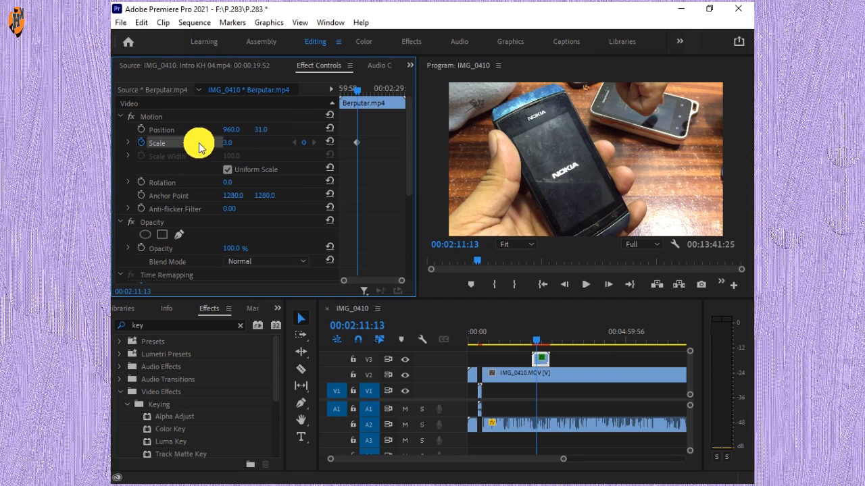
pyautogui.click(140, 129)
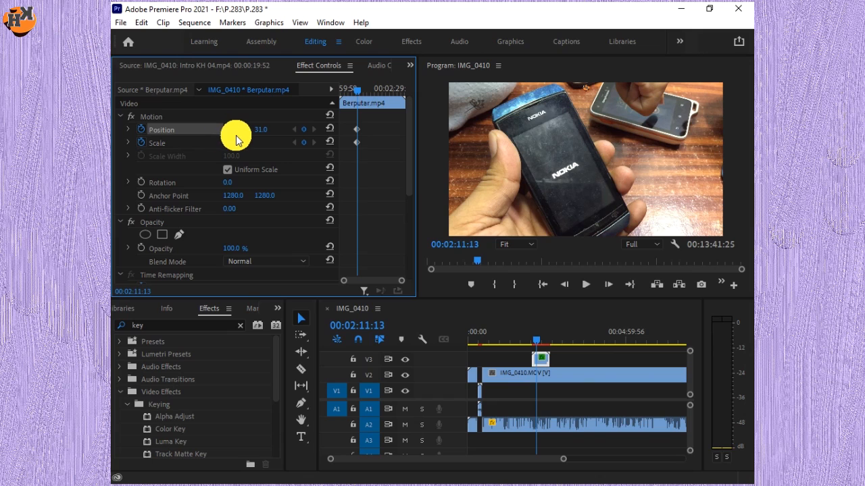
pyautogui.moveTo(238, 132); pyautogui.dragTo(239, 132)
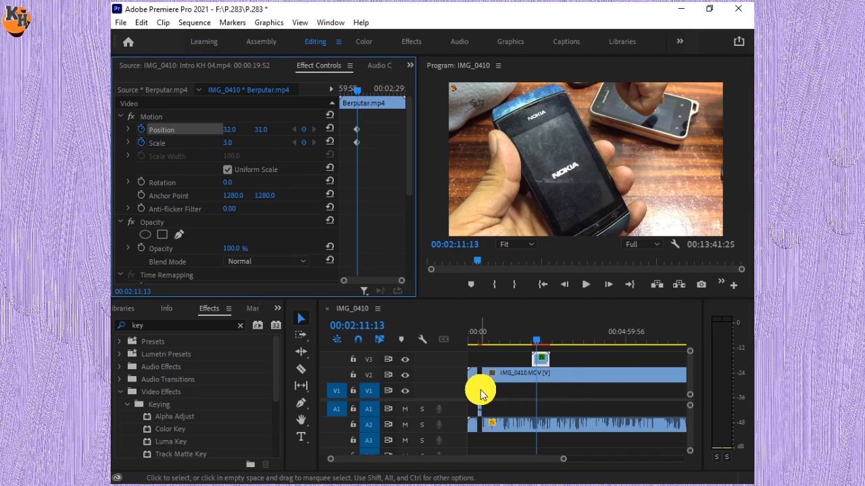
# - Open the Intro KH 04 clip from V1 in the source monitor and park the playhead within it at 00:00:21:28
pyautogui.doubleClick(479, 393)
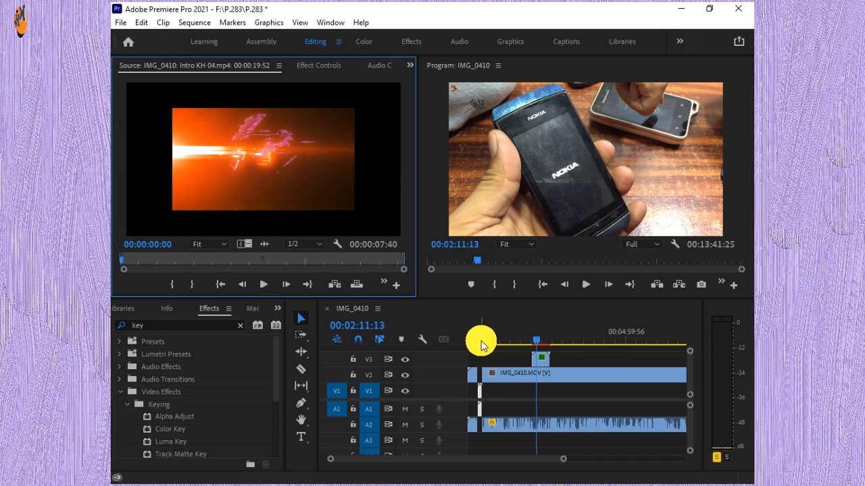
pyautogui.click(480, 345)
pyautogui.click(478, 345)
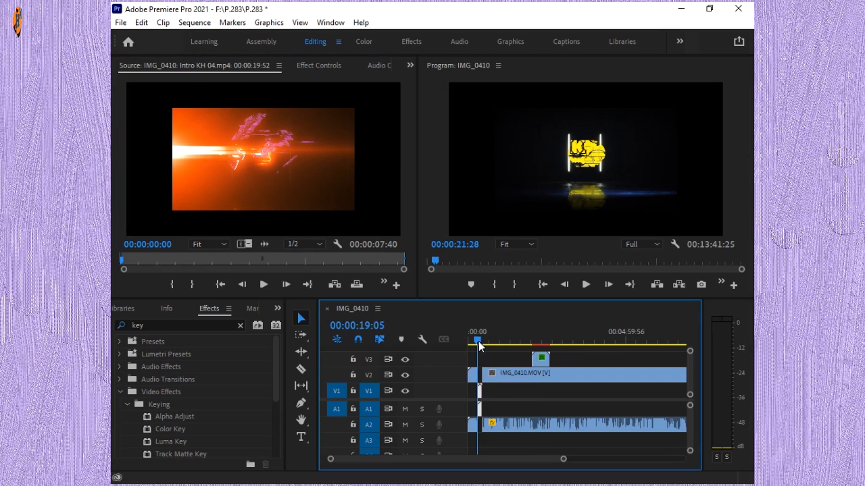
pyautogui.click(478, 345)
pyautogui.click(479, 345)
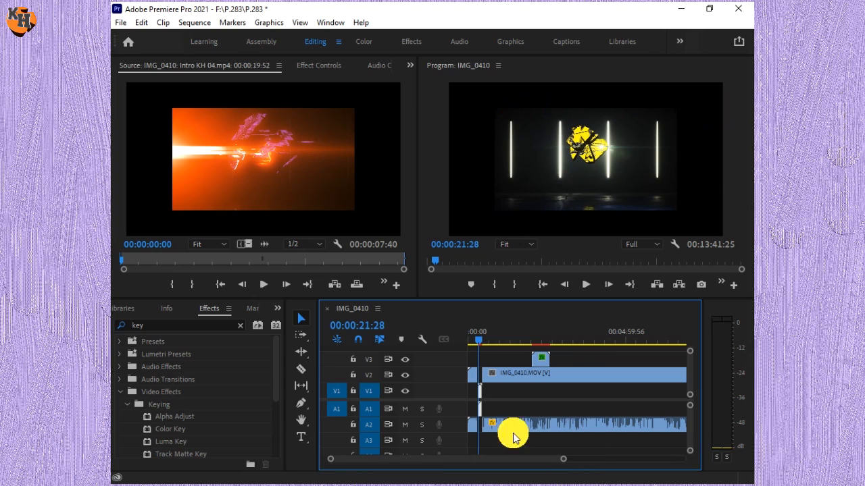
# - In the Intro KH 04 clip's effect controls, enable keyframing for Scale and enlarge the clip to 151
pyautogui.click(409, 66)
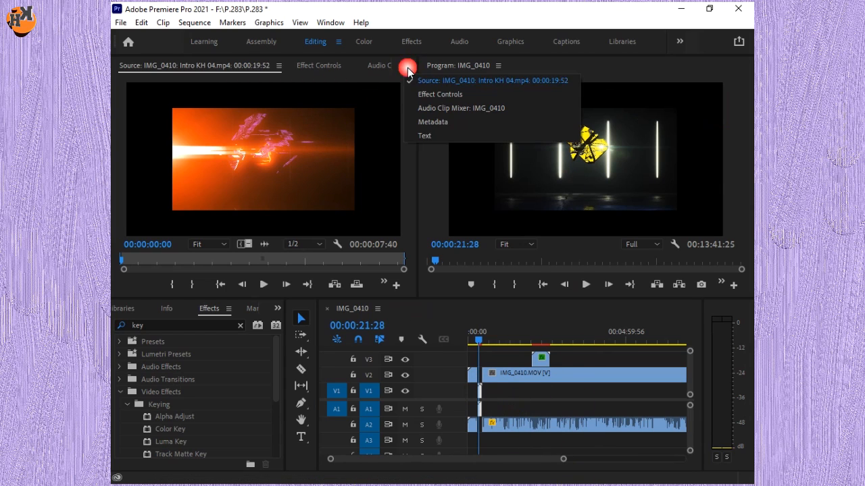
pyautogui.click(440, 95)
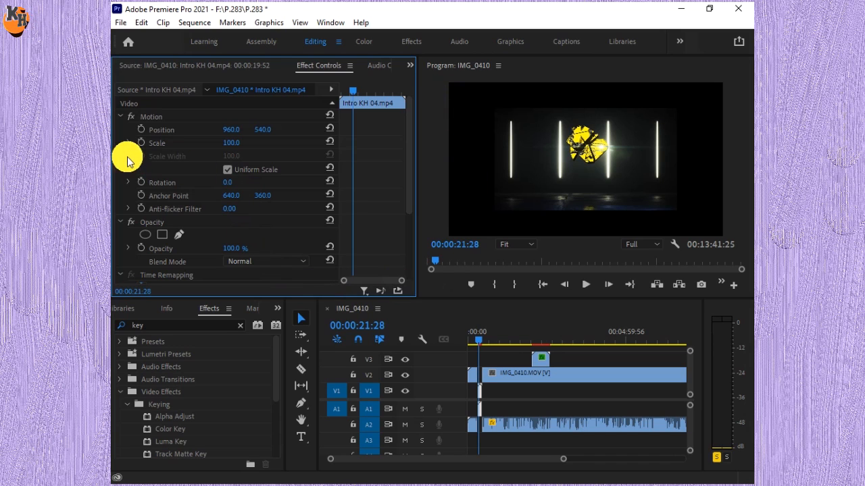
pyautogui.click(141, 142)
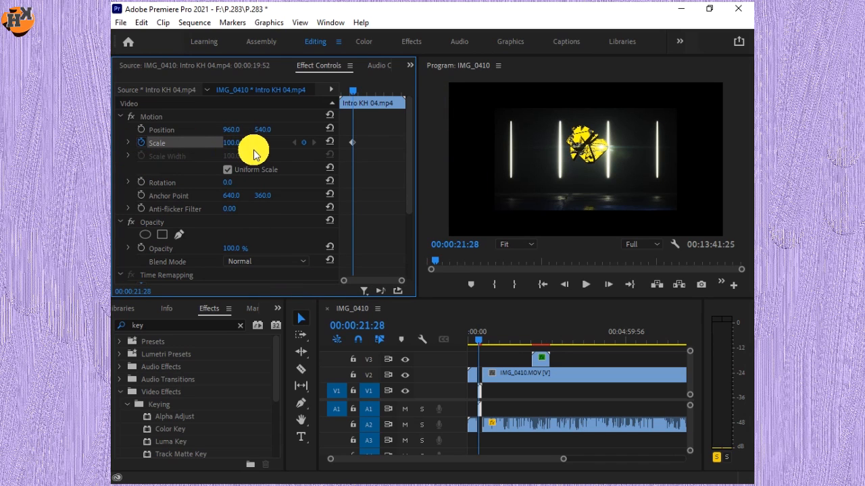
pyautogui.moveTo(254, 144); pyautogui.dragTo(287, 144)
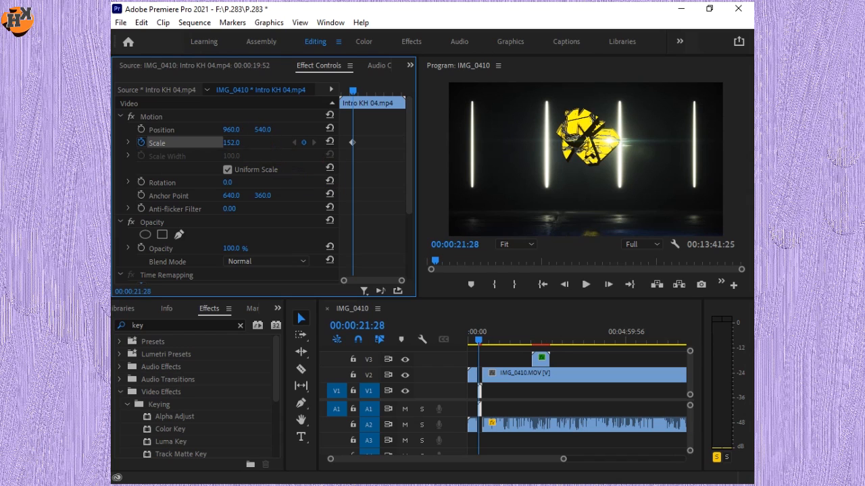
pyautogui.moveTo(231, 143)
pyautogui.mouseDown()
pyautogui.moveTo(222, 144)
pyautogui.moveTo(230, 143)
pyautogui.mouseUp()
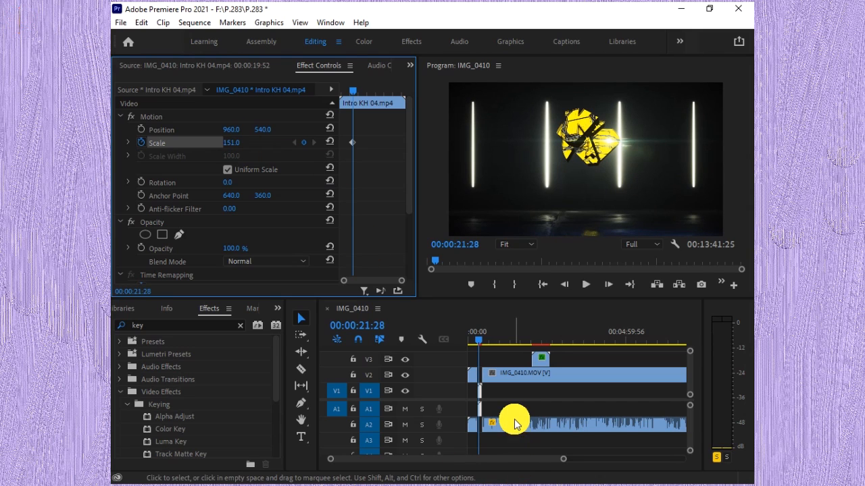
# - Check the logo overlay at 00:02:18:23 and move the Berputar clip earlier on V3 to start at 00:01:26:54
pyautogui.click(515, 423)
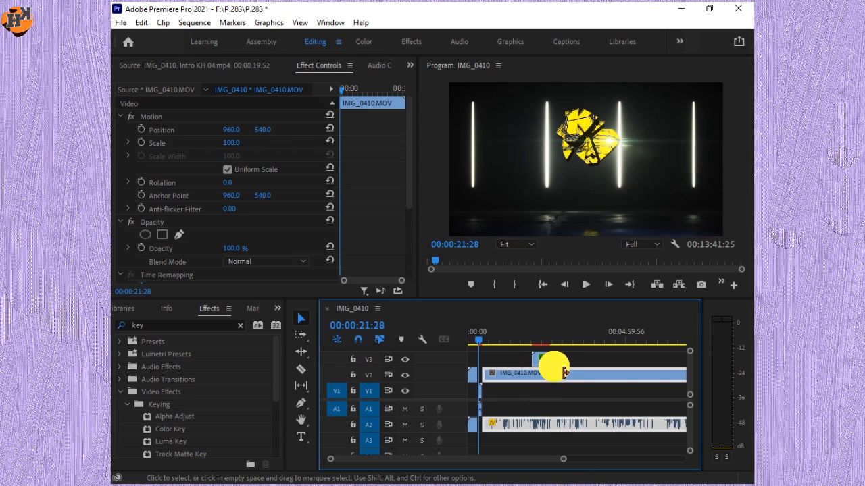
pyautogui.click(541, 359)
pyautogui.click(542, 336)
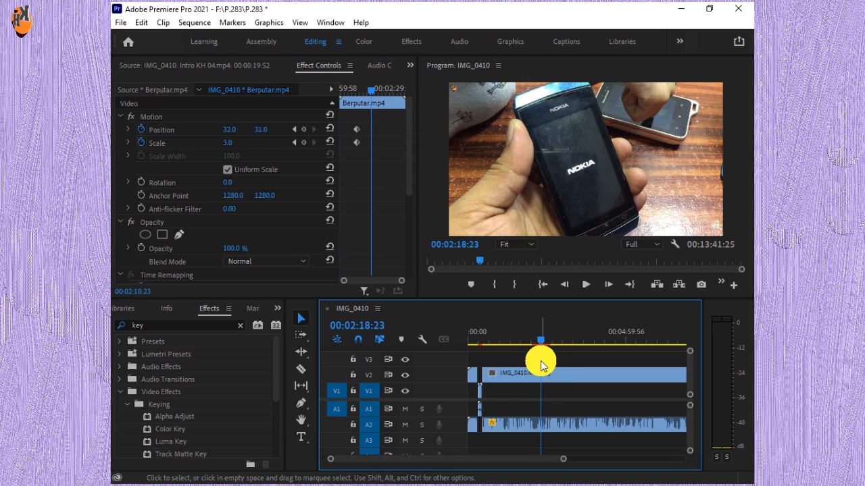
pyautogui.moveTo(543, 365); pyautogui.dragTo(521, 358)
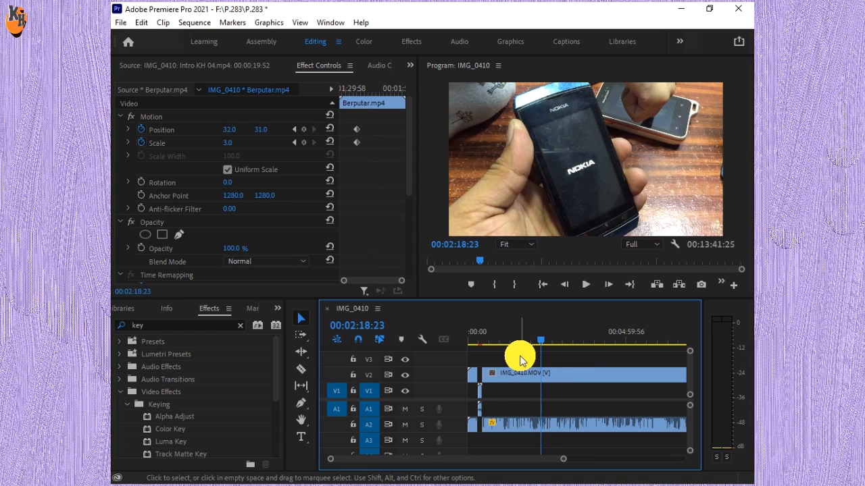
# - Check the moved Berputar clip at 00:01:34:15 and place a copy of it at the very start of V3
pyautogui.click(518, 338)
pyautogui.click(521, 356)
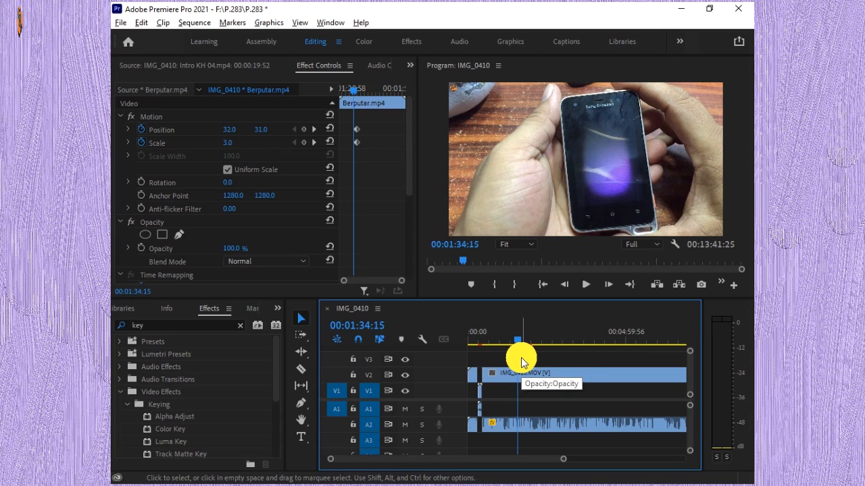
pyautogui.doubleClick(521, 357)
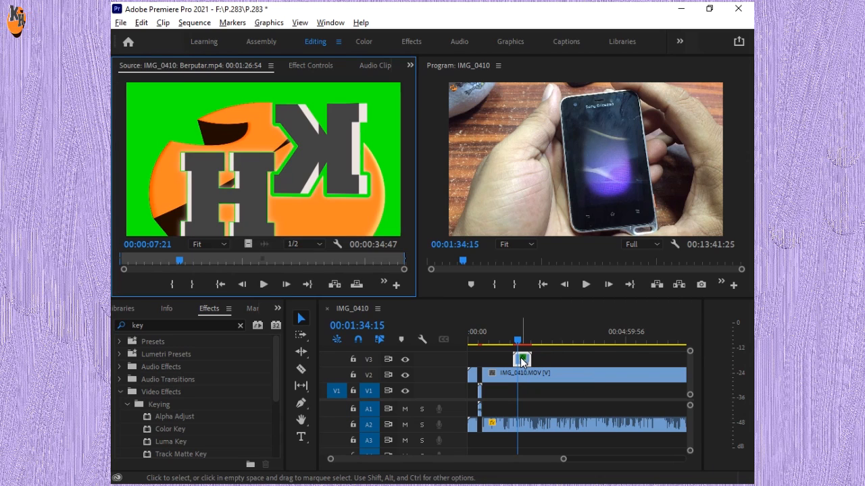
pyautogui.moveTo(524, 366); pyautogui.dragTo(472, 367)
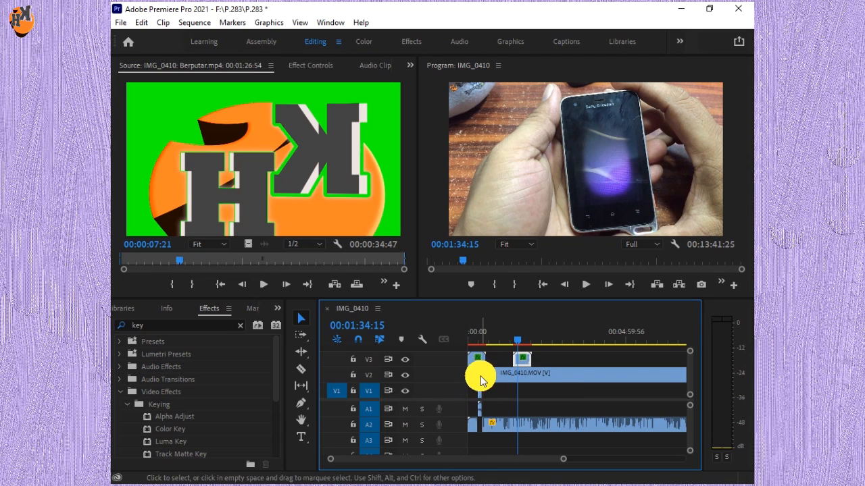
# - Split the first Berputar copy on V3 at 00:00:20:17 with the Razor tool and clear the part after the cut
pyautogui.click(478, 337)
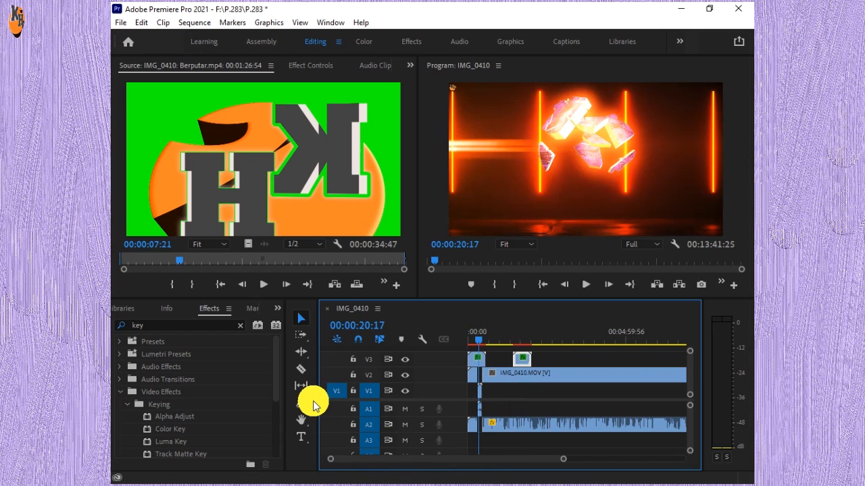
pyautogui.click(301, 369)
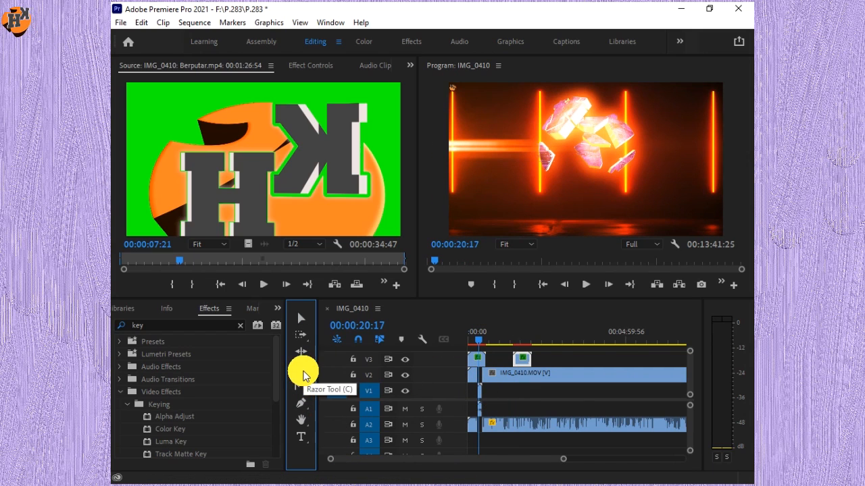
pyautogui.click(483, 365)
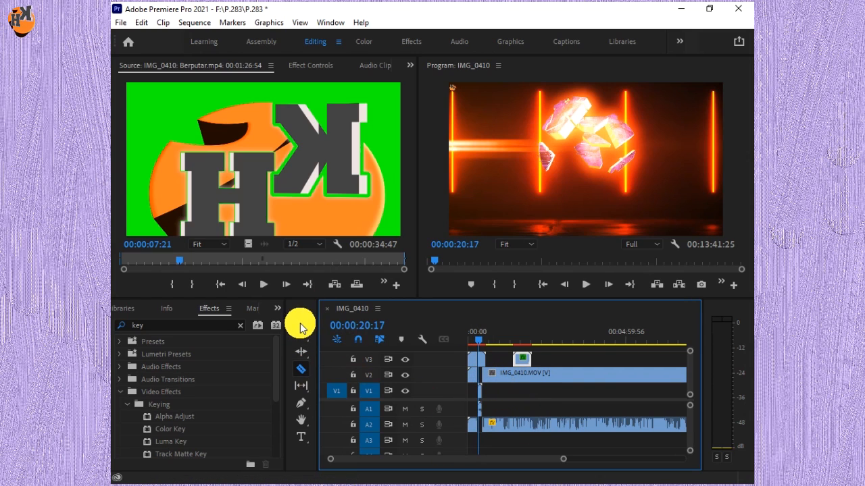
pyautogui.click(301, 320)
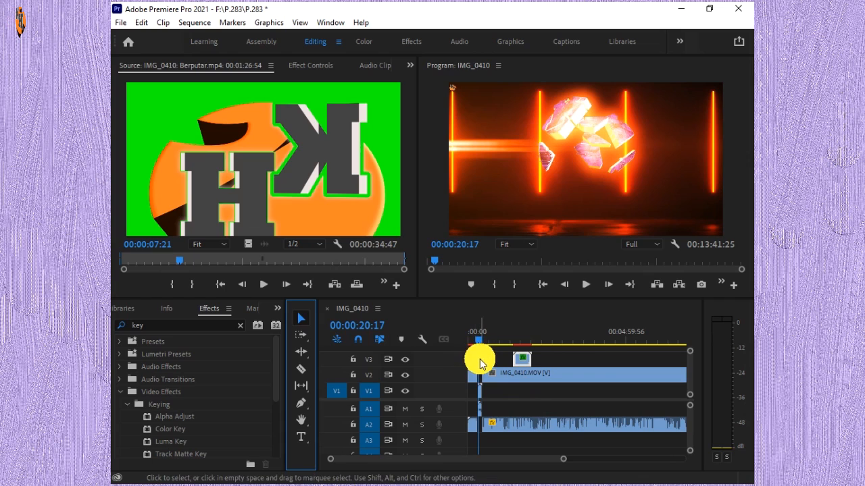
pyautogui.click(480, 363)
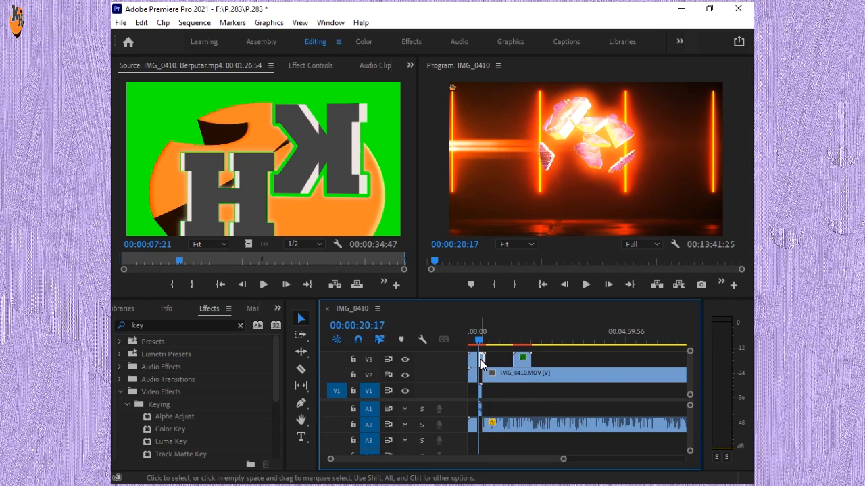
pyautogui.moveTo(481, 361)
pyautogui.mouseDown()
pyautogui.moveTo(496, 359)
pyautogui.moveTo(482, 361)
pyautogui.mouseUp()
# - Arrange two full-length Berputar clips back to back on V3, starting directly after the intro at 00:00:27:32
pyautogui.doubleClick(520, 360)
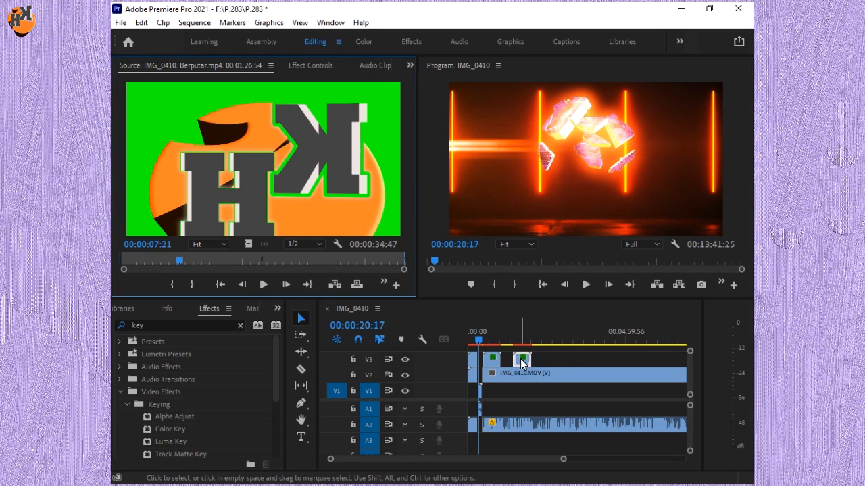
pyautogui.moveTo(526, 367); pyautogui.dragTo(562, 367)
pyautogui.click(495, 365)
pyautogui.doubleClick(494, 364)
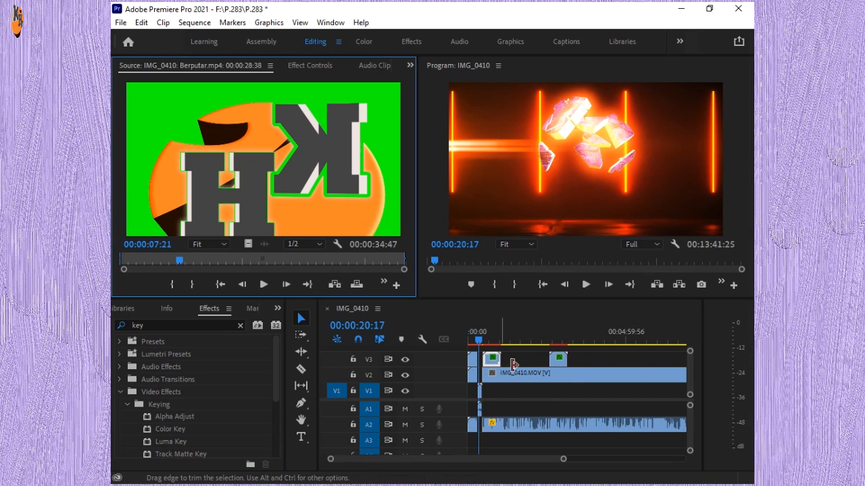
pyautogui.moveTo(492, 365); pyautogui.dragTo(510, 370)
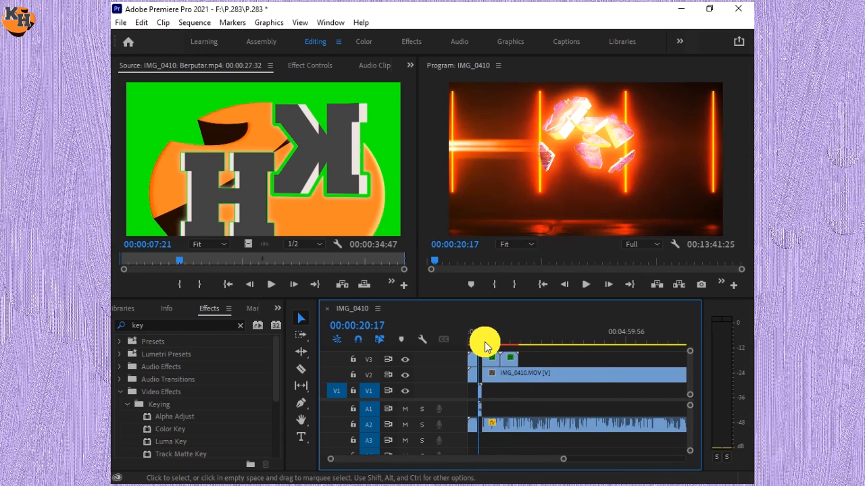
# - Select the two full-length Berputar clips after the intro and place copies of both directly behind them on V3
pyautogui.keyDown('shift'); pyautogui.click(510, 366); pyautogui.keyUp('shift')
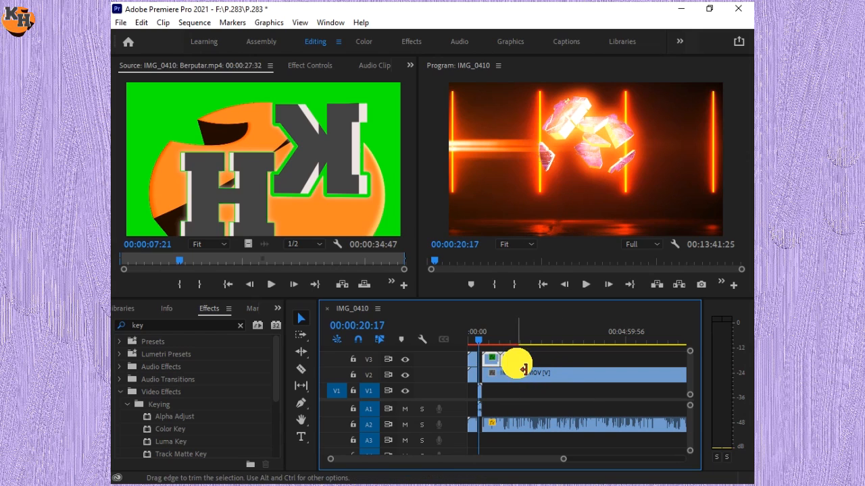
pyautogui.click(546, 361)
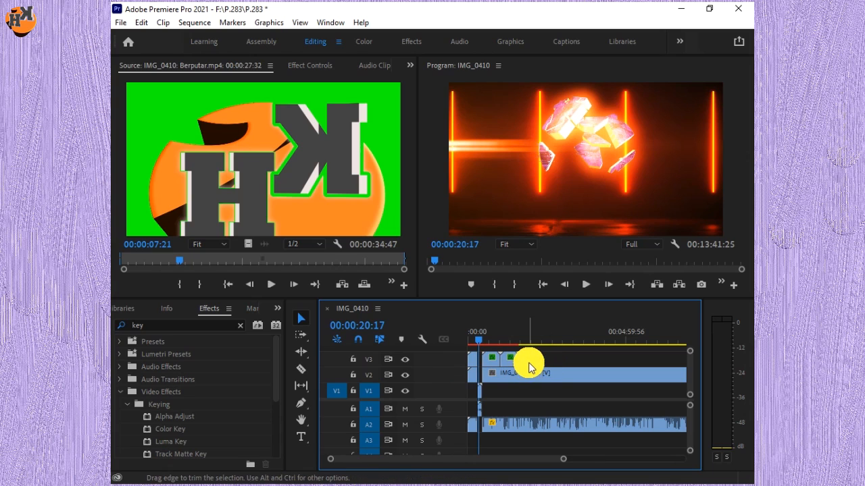
pyautogui.moveTo(545, 357); pyautogui.dragTo(495, 366)
pyautogui.click(546, 361)
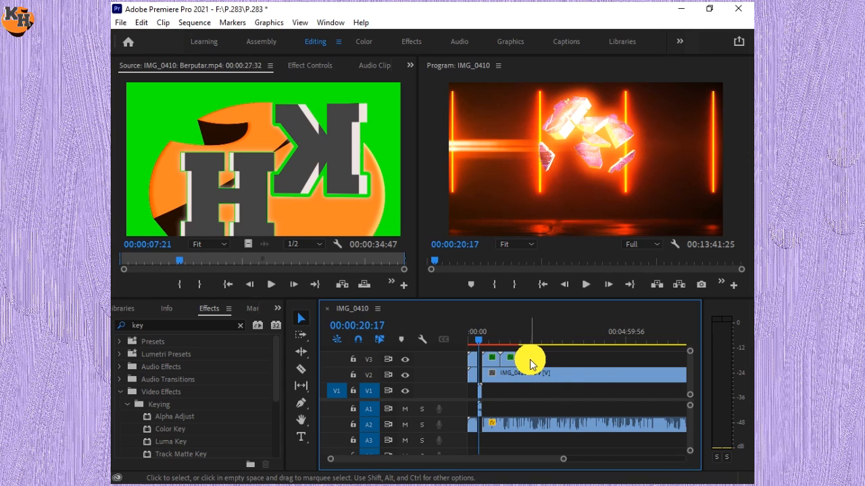
pyautogui.click(527, 361)
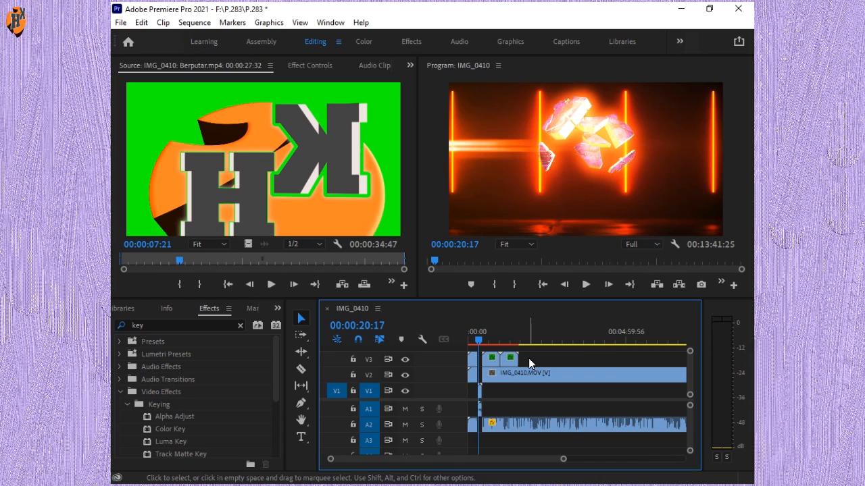
pyautogui.moveTo(528, 358); pyautogui.dragTo(511, 363)
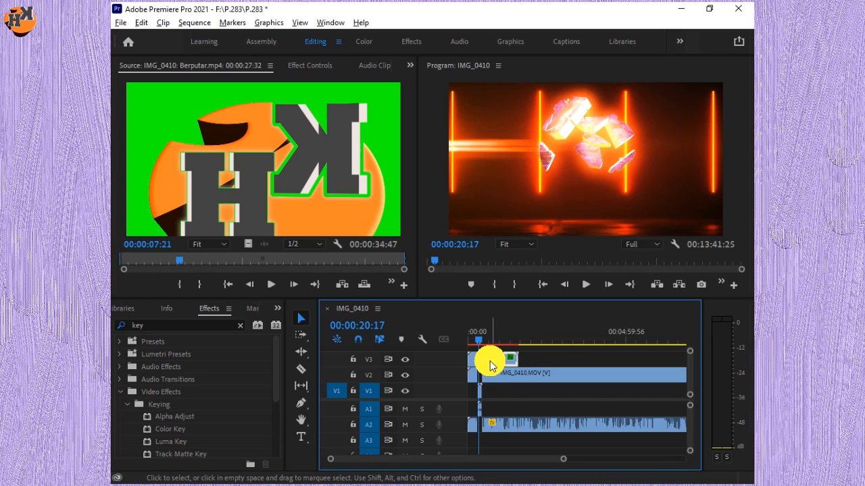
pyautogui.moveTo(490, 365); pyautogui.dragTo(526, 364)
pyautogui.moveTo(563, 461); pyautogui.dragTo(645, 461)
pyautogui.click(515, 359)
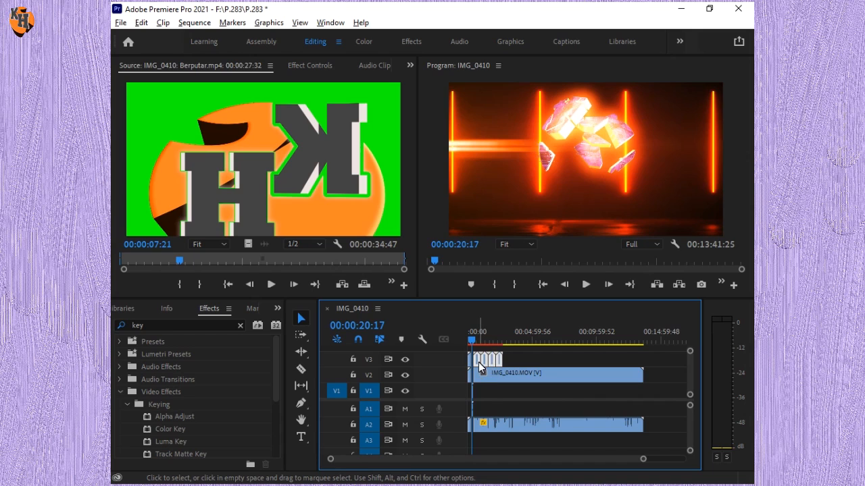
# - Keep duplicating the Berputar clips back to back along V3 until they reach the end of the IMG_0410 footage
pyautogui.moveTo(479, 367); pyautogui.dragTo(537, 363)
pyautogui.click(605, 355)
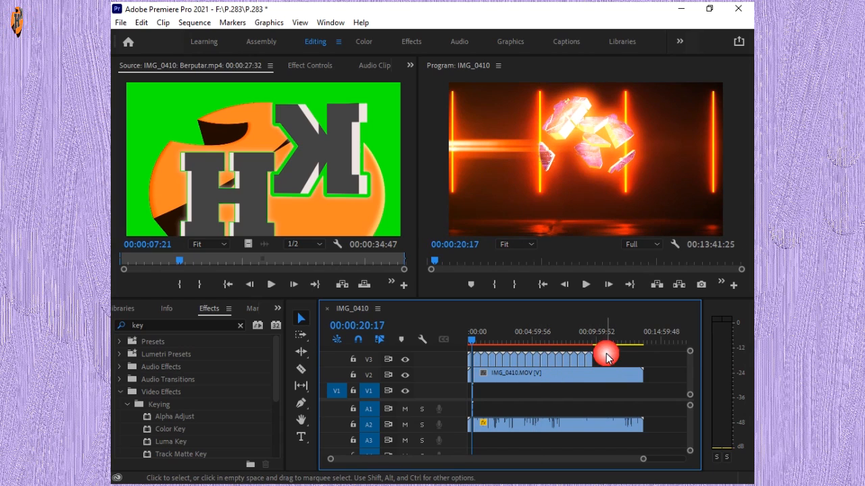
pyautogui.moveTo(606, 355)
pyautogui.mouseDown()
pyautogui.moveTo(566, 361)
pyautogui.moveTo(602, 362)
pyautogui.mouseUp()
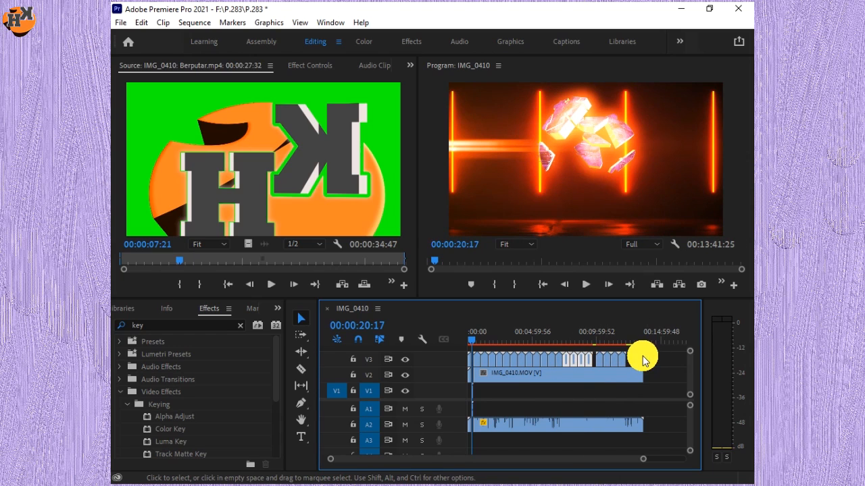
pyautogui.click(642, 359)
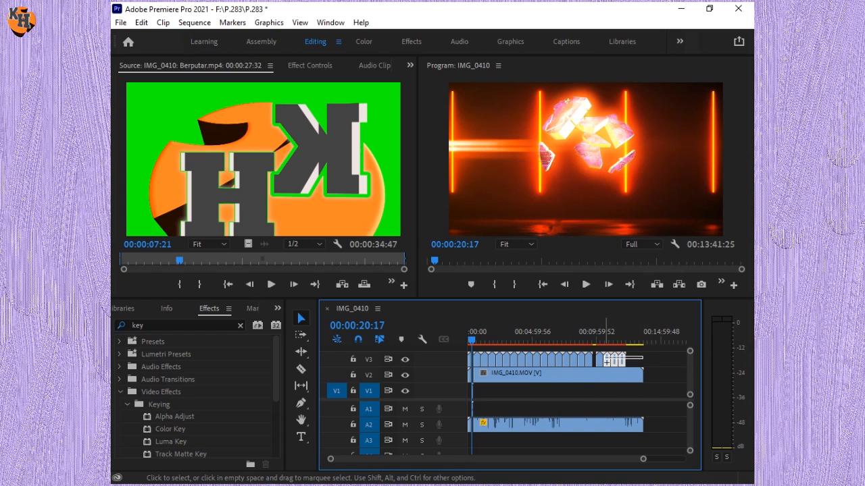
pyautogui.moveTo(602, 360); pyautogui.dragTo(626, 362)
pyautogui.click(634, 353)
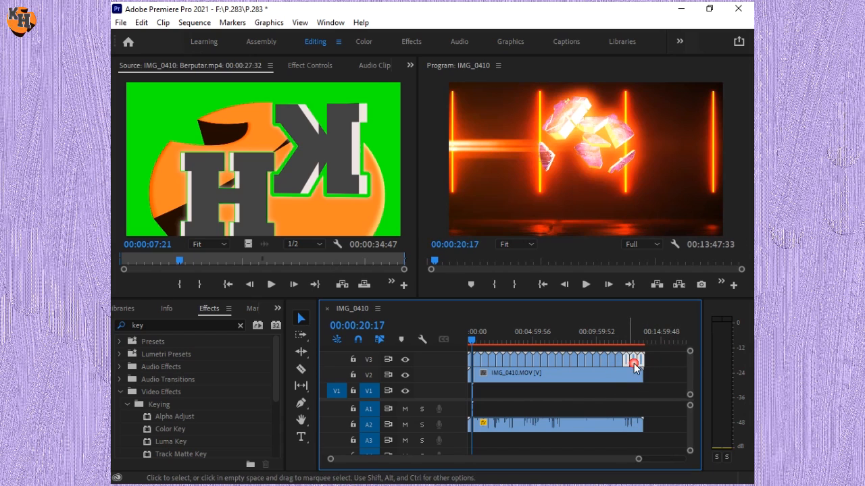
# - Split the last Berputar clip on V3 at the end of the IMG_0410 footage with the Razor tool and delete the overhang
pyautogui.moveTo(638, 459); pyautogui.dragTo(597, 466)
pyautogui.moveTo(483, 462); pyautogui.dragTo(555, 466)
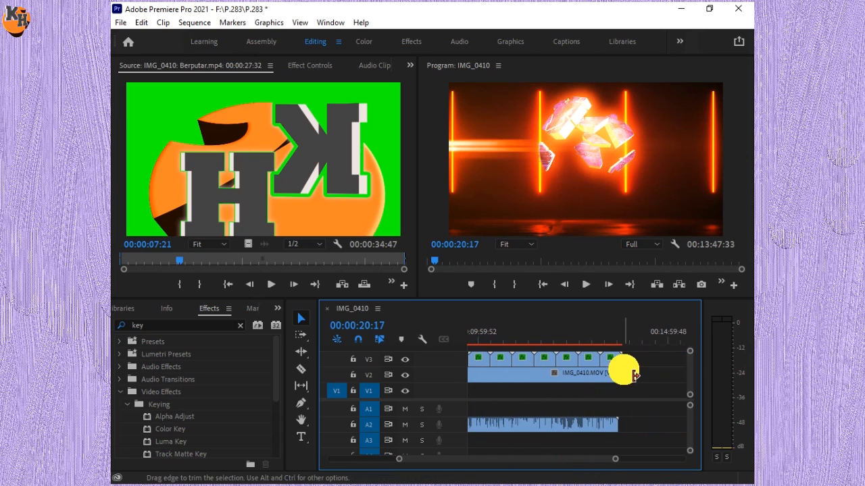
pyautogui.click(301, 369)
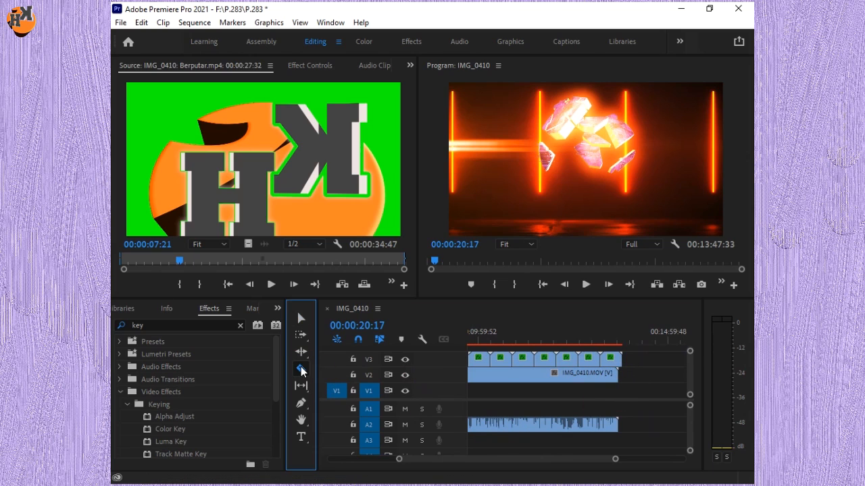
pyautogui.click(625, 362)
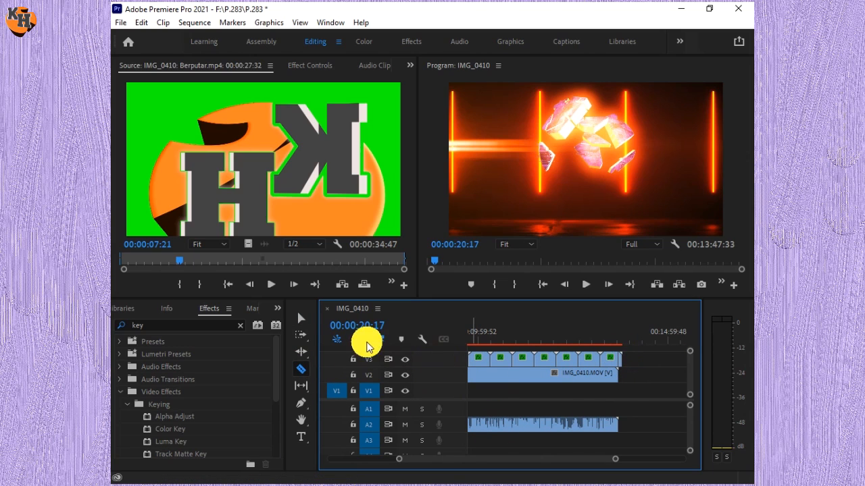
pyautogui.click(299, 318)
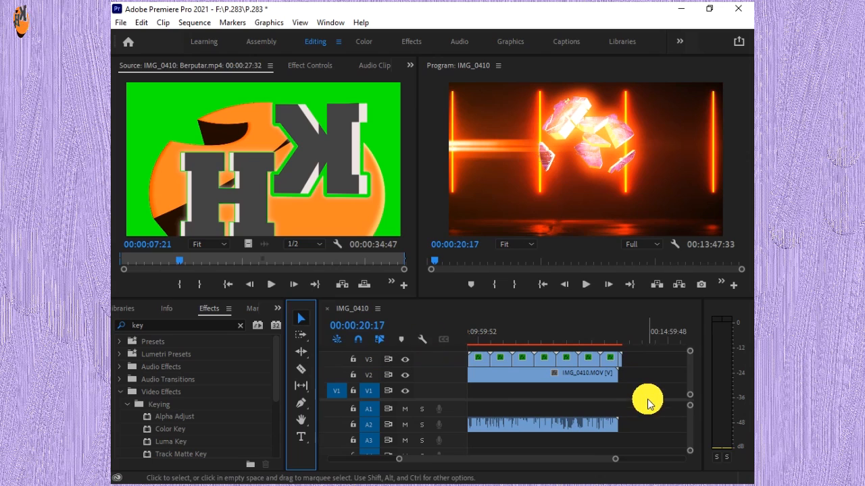
pyautogui.click(622, 362)
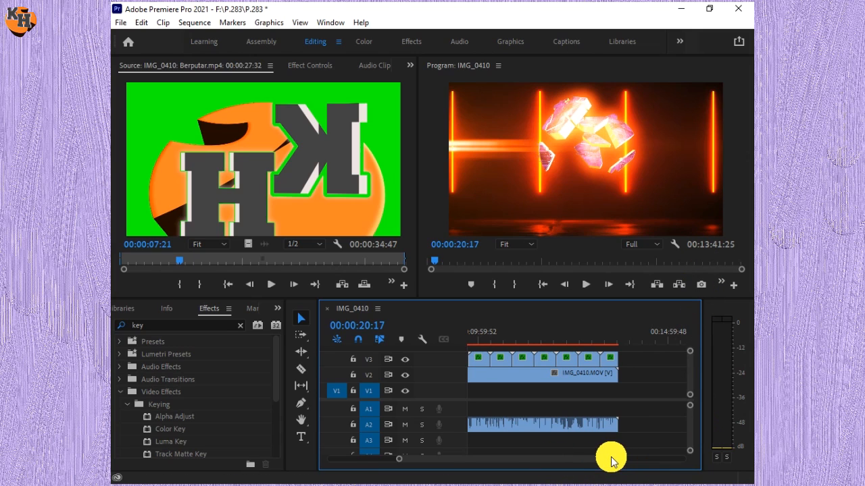
pyautogui.moveTo(618, 462); pyautogui.dragTo(682, 460)
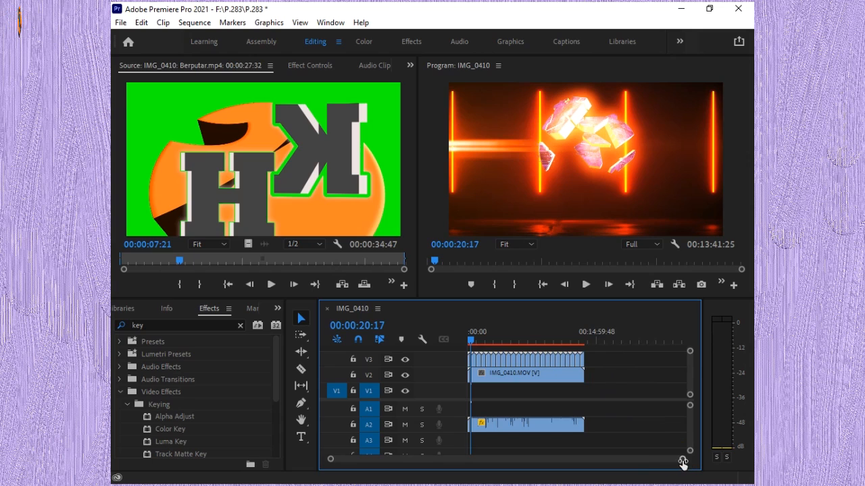
pyautogui.moveTo(683, 463); pyautogui.dragTo(392, 482)
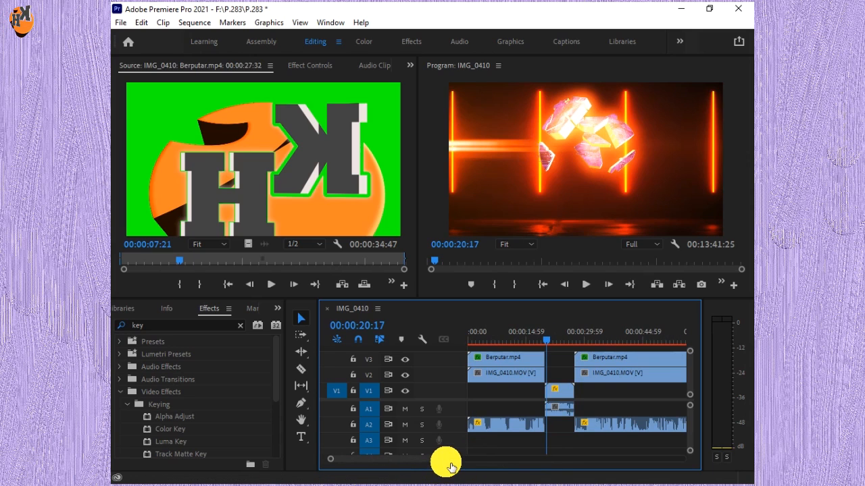
pyautogui.moveTo(451, 464); pyautogui.dragTo(489, 473)
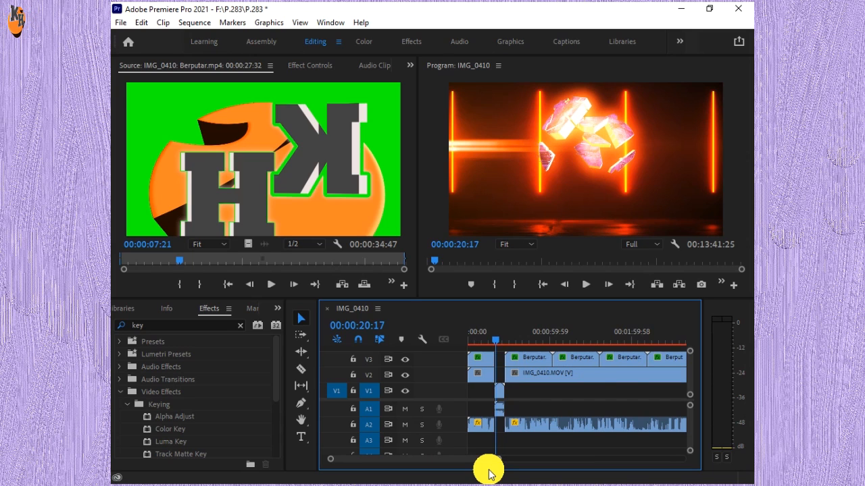
pyautogui.hotkey('ctrl', 'm')
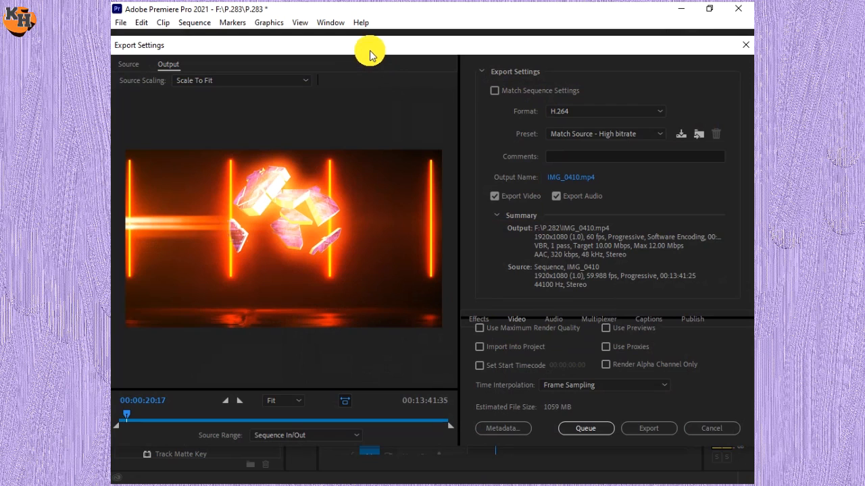
pyautogui.moveTo(369, 54); pyautogui.dragTo(364, 30)
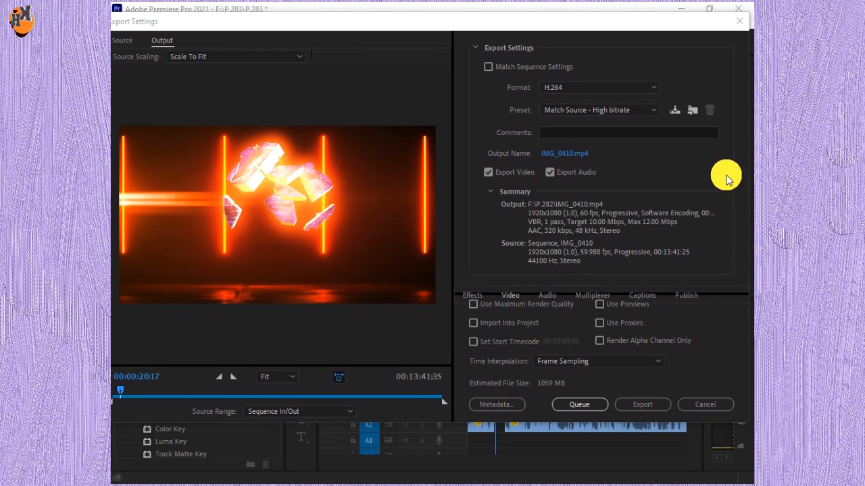
pyautogui.click(743, 23)
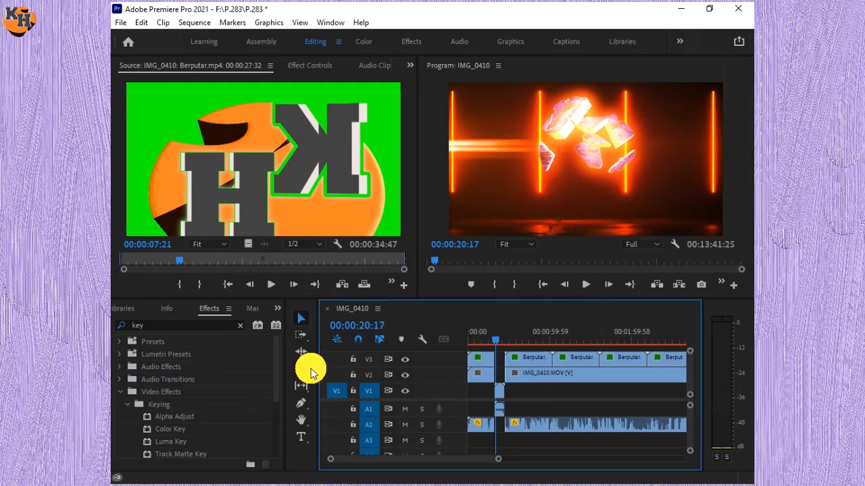
# - Open the media export settings for the IMG_0410 sequence
pyautogui.click(119, 24)
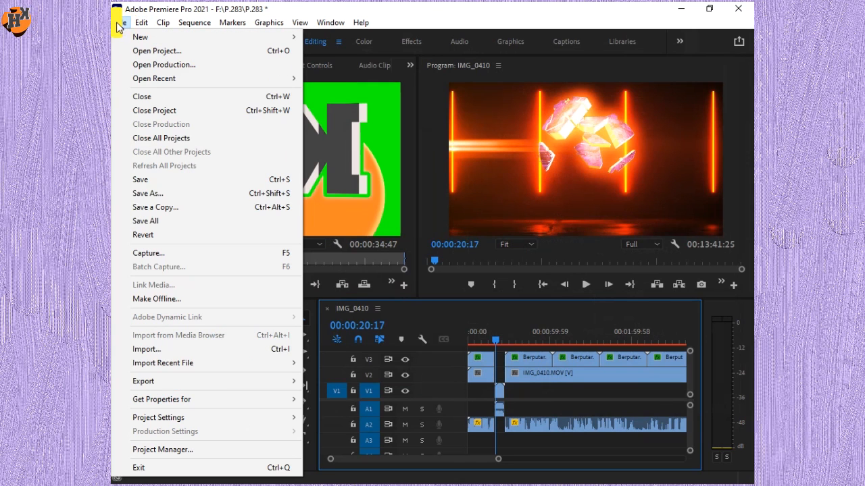
pyautogui.moveTo(213, 386)
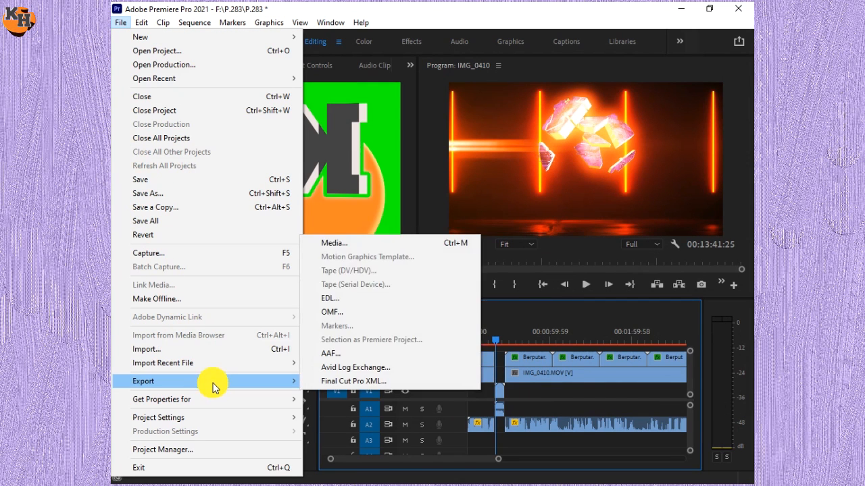
pyautogui.click(353, 244)
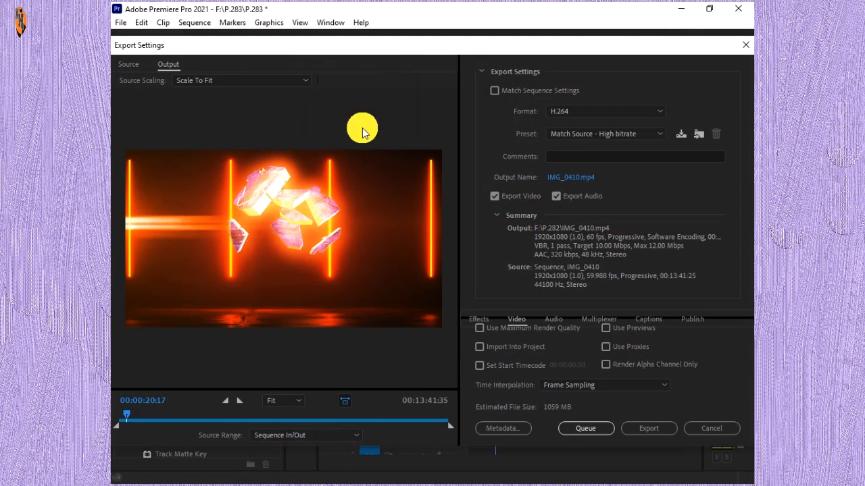
pyautogui.moveTo(401, 48); pyautogui.dragTo(399, 13)
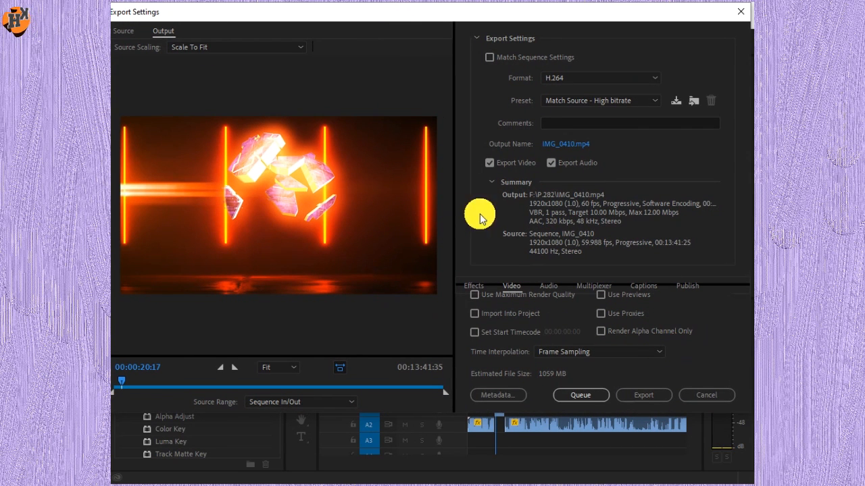
# - Start changing the export's output file and choose the P.283 folder on Local Disk (F:) as its location
pyautogui.click(584, 148)
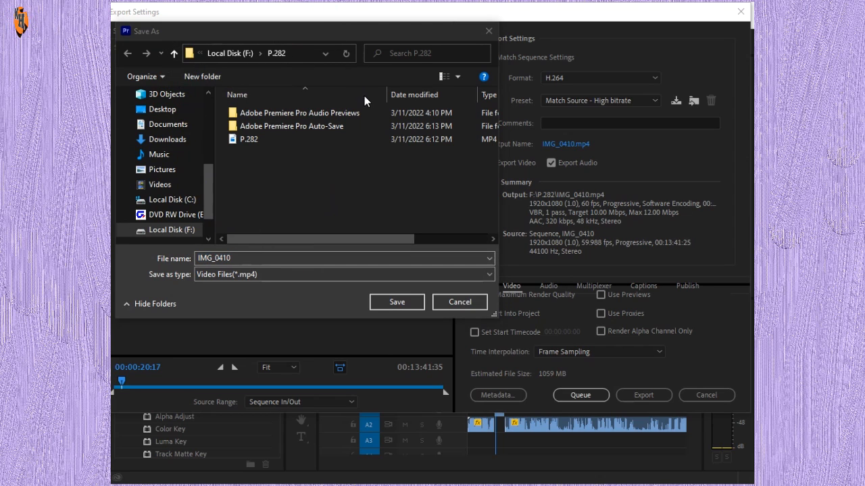
pyautogui.moveTo(294, 26); pyautogui.dragTo(300, 49)
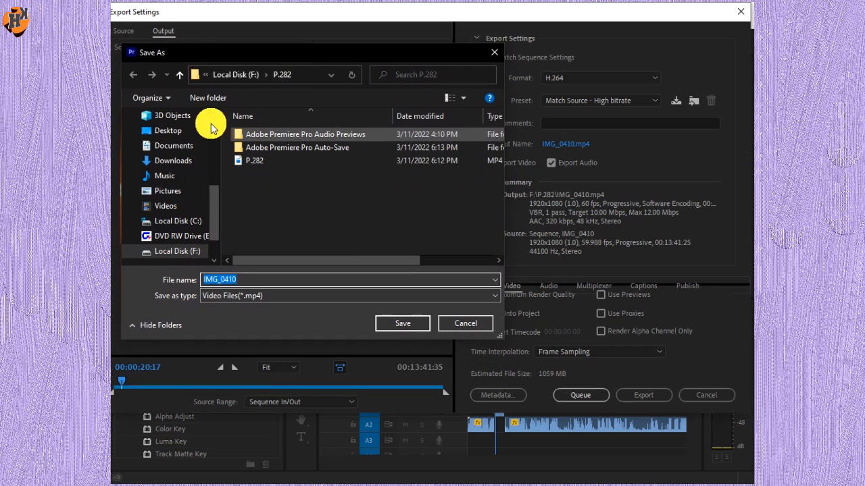
pyautogui.click(179, 75)
pyautogui.scroll(-20, 331, 166)
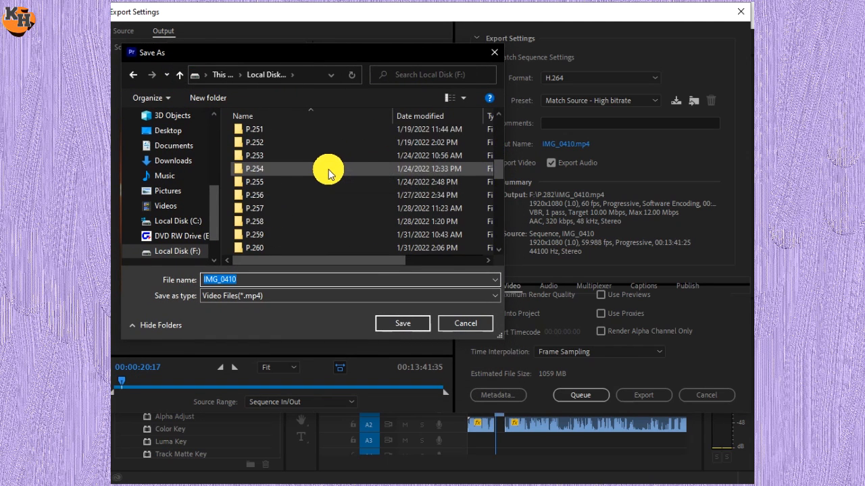
pyautogui.click(273, 143)
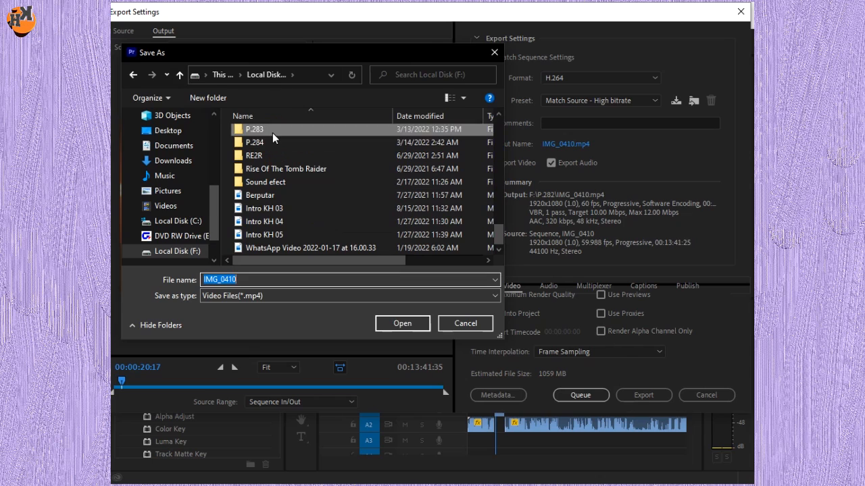
pyautogui.click(412, 323)
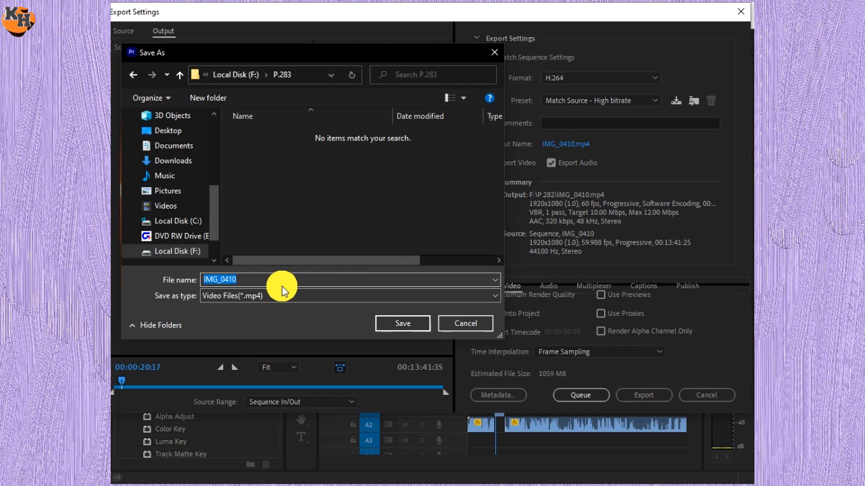
pyautogui.click(336, 273)
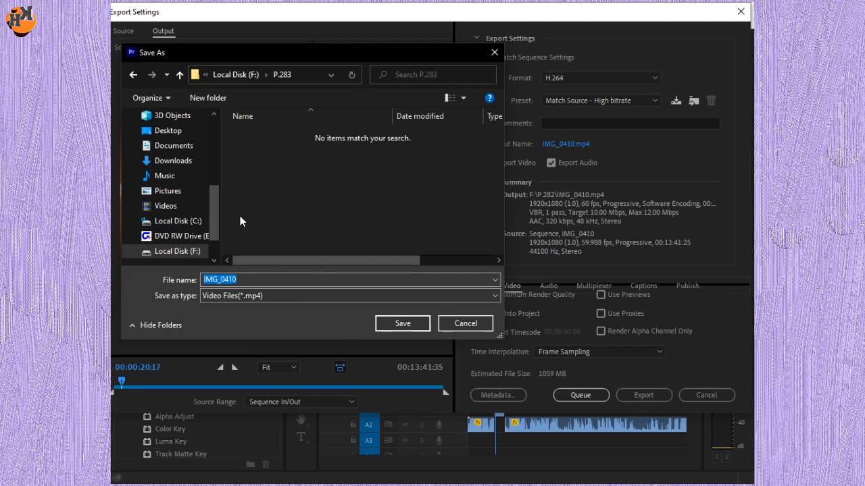
pyautogui.doubleClick(179, 75)
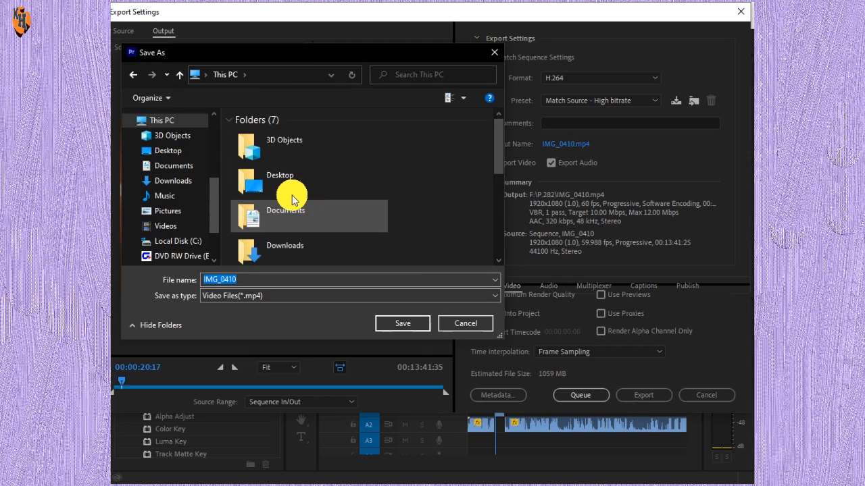
pyautogui.scroll(-2, 209, 216)
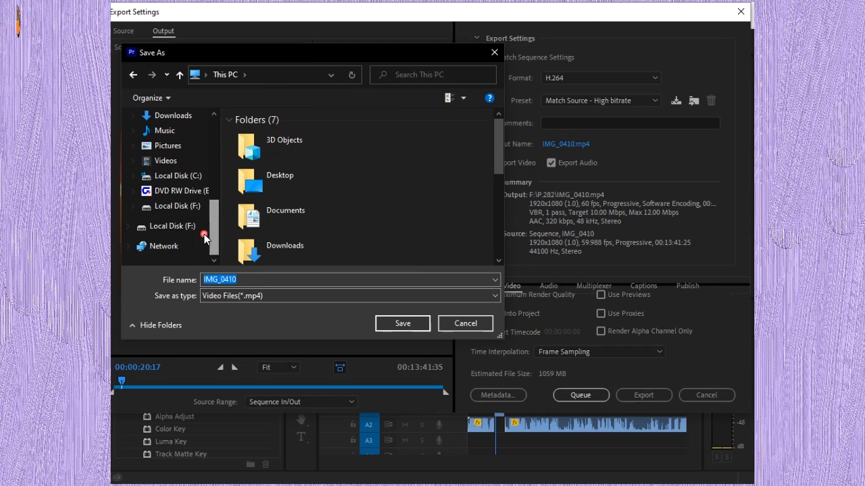
pyautogui.click(184, 227)
pyautogui.scroll(-12, 285, 218)
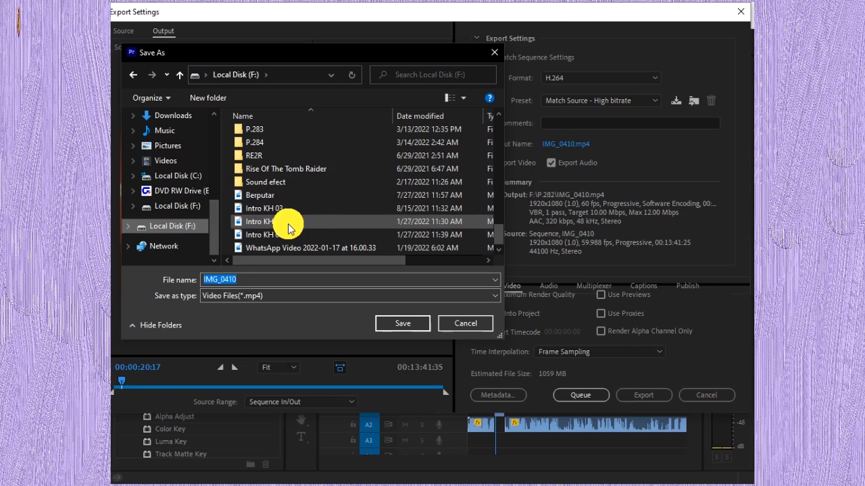
pyautogui.doubleClick(273, 131)
# - Replace the export's file name with P.283 and save it as the MP4 output in the P.283 folder
pyautogui.click(329, 281)
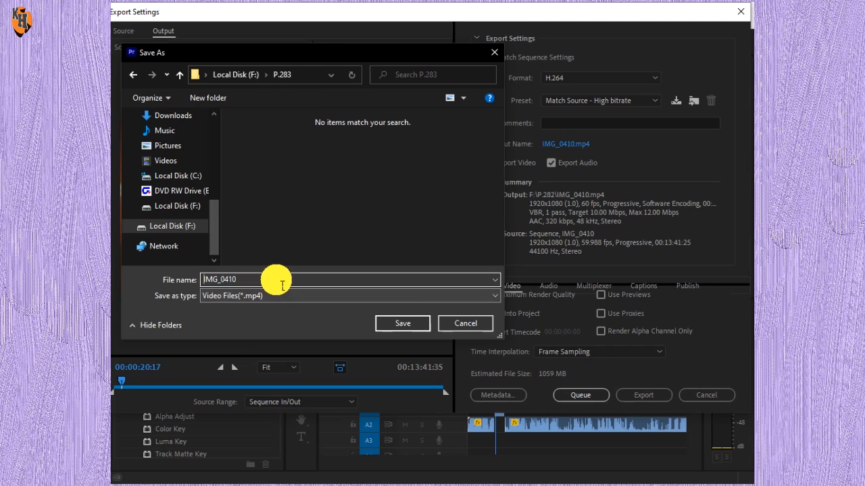
pyautogui.click(281, 283)
pyautogui.hotkey('shift', 'Left')
pyautogui.hotkey('shift', 'Left')
pyautogui.hotkey('shift', 'Left')
pyautogui.hotkey('shift', 'Left')
pyautogui.hotkey('shift', 'Left')
pyautogui.hotkey('shift', 'Left')
pyautogui.hotkey('shift', 'Left')
pyautogui.hotkey('shift', 'Left')
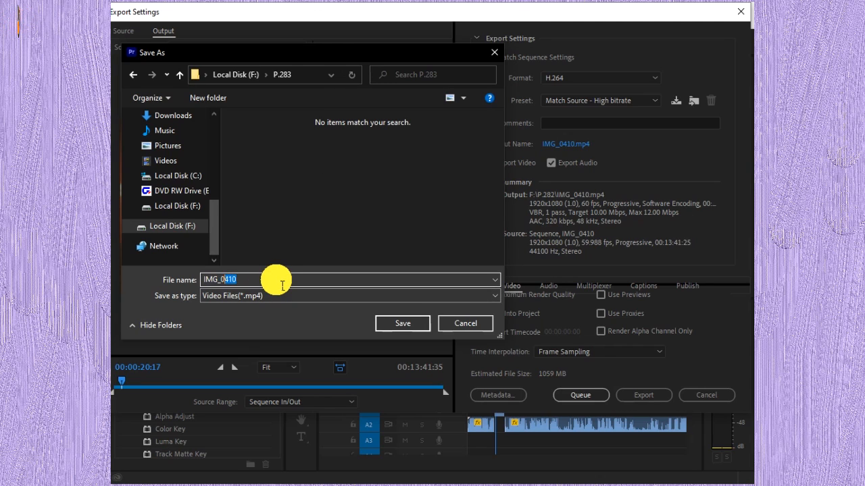
pyautogui.write('P')
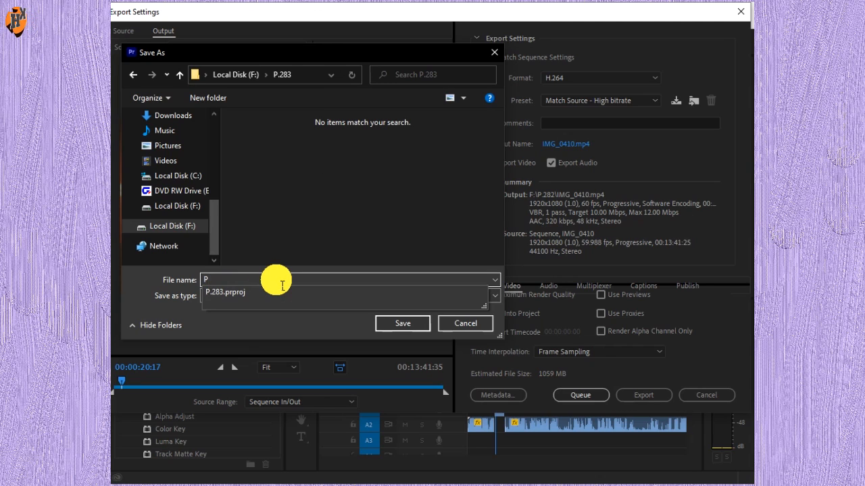
pyautogui.write('.283')
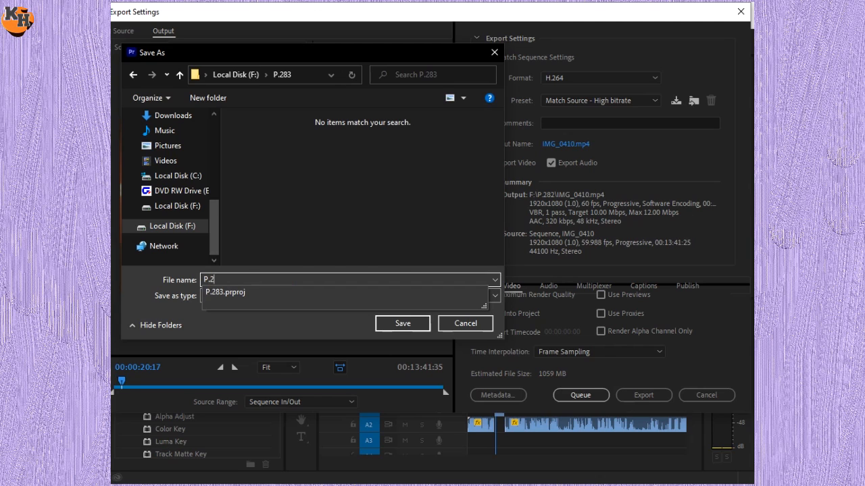
pyautogui.click(414, 324)
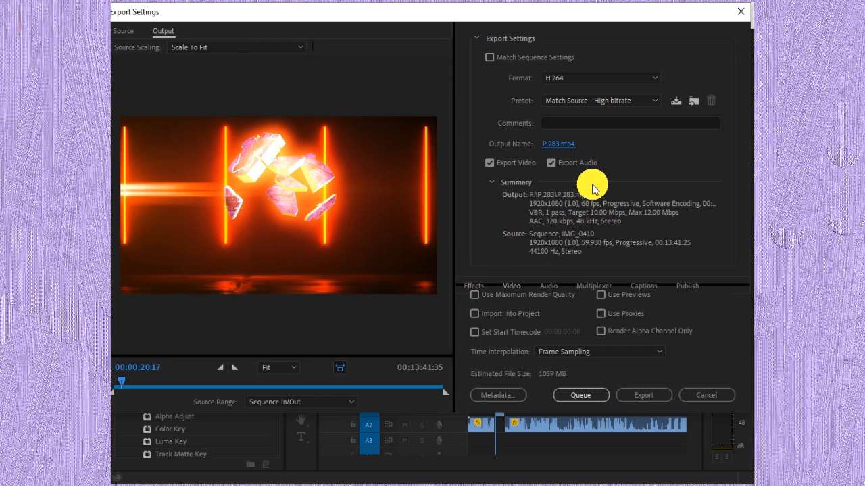
# - Keep the H.264 format and export the IMG_0410 sequence immediately with the current settings
pyautogui.click(649, 78)
pyautogui.click(649, 77)
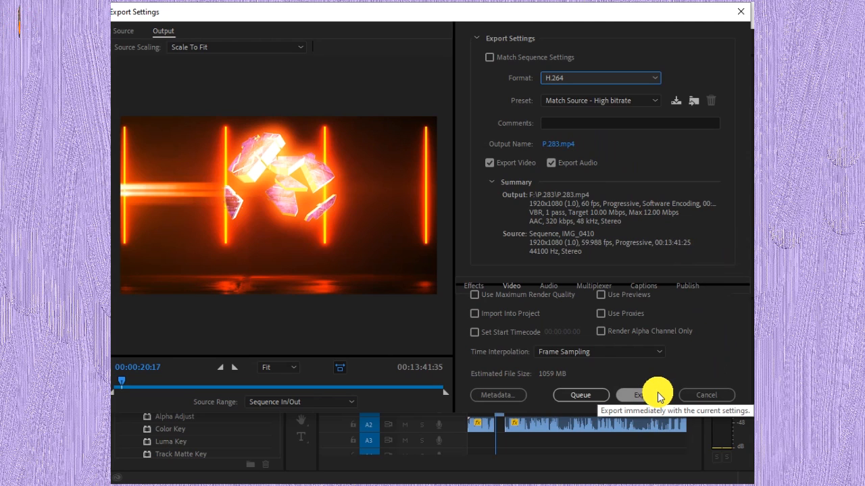
pyautogui.click(658, 395)
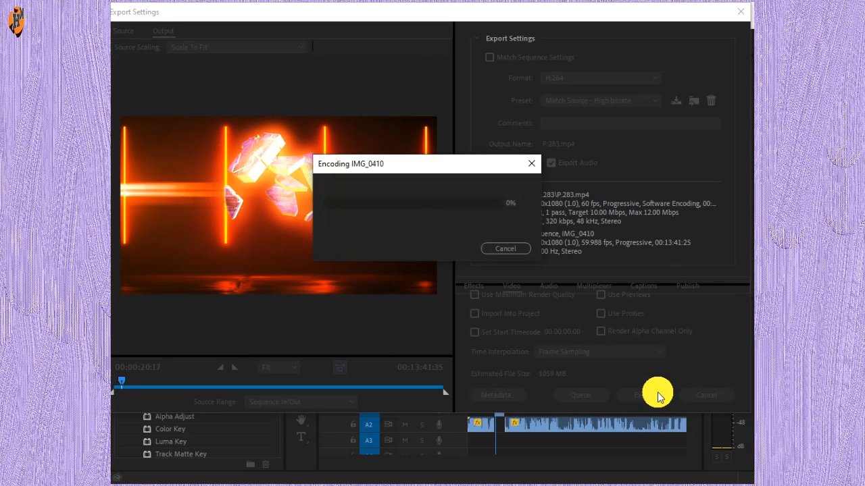